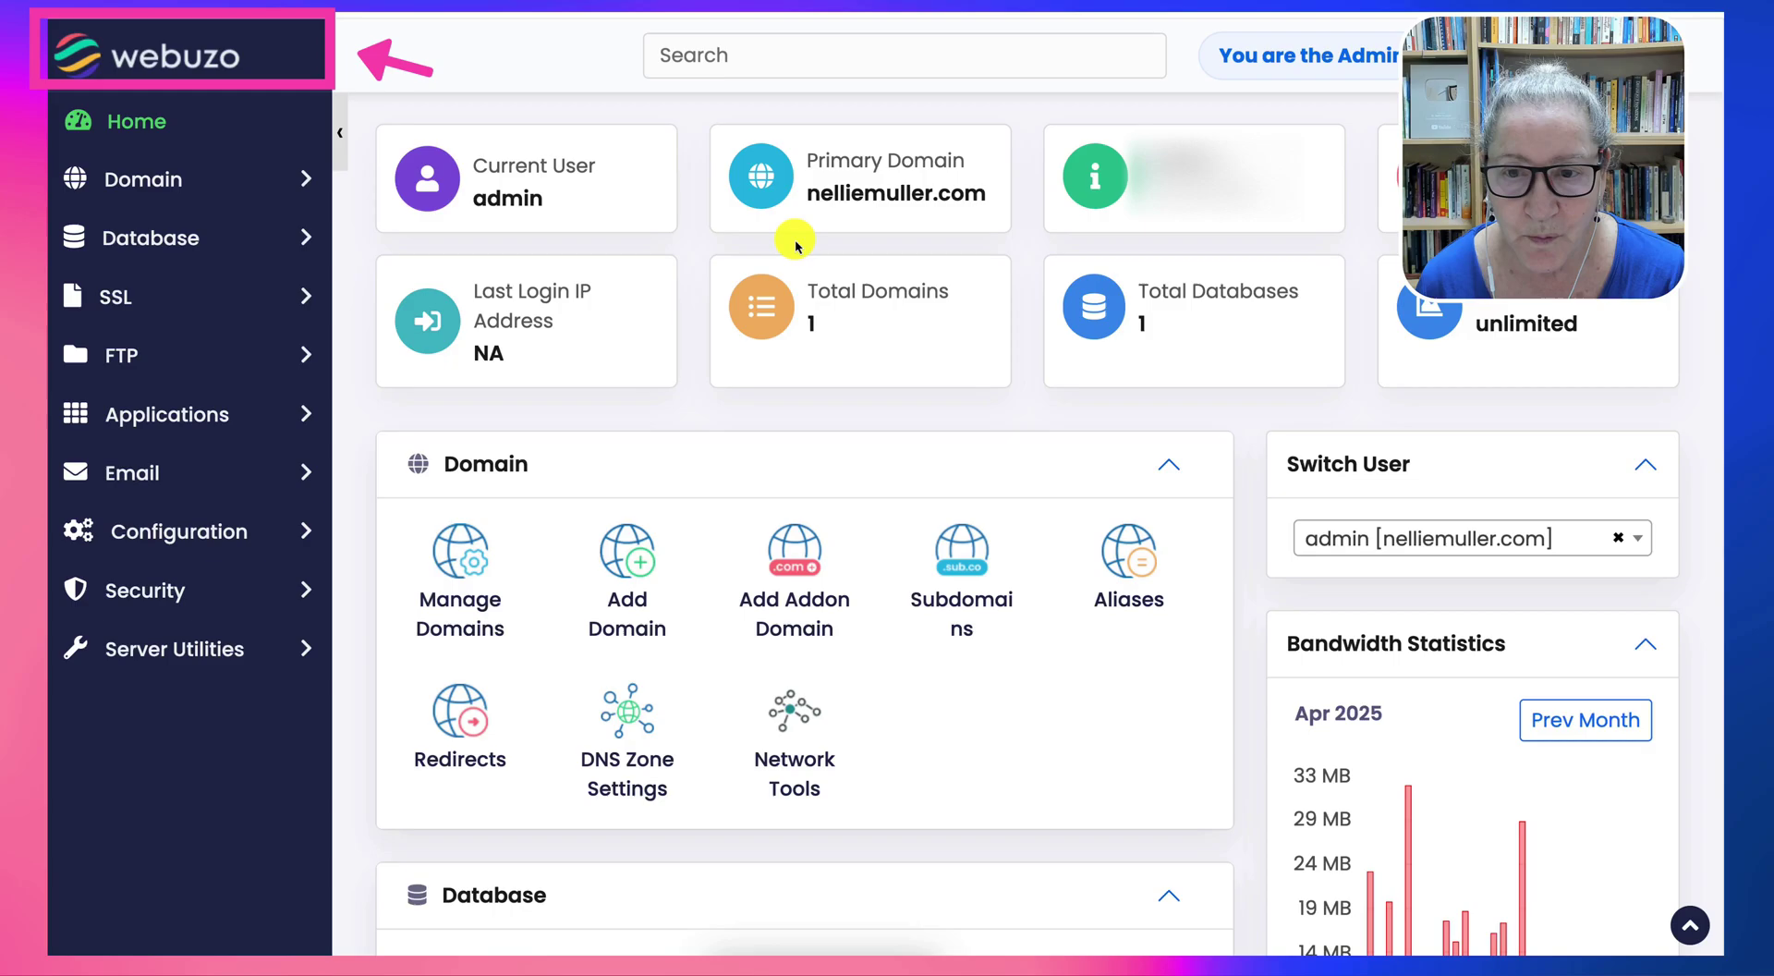
Launch Softaculous from the Applications section of the Webuzo dashboard
scroll(794, 238, "down", 5)
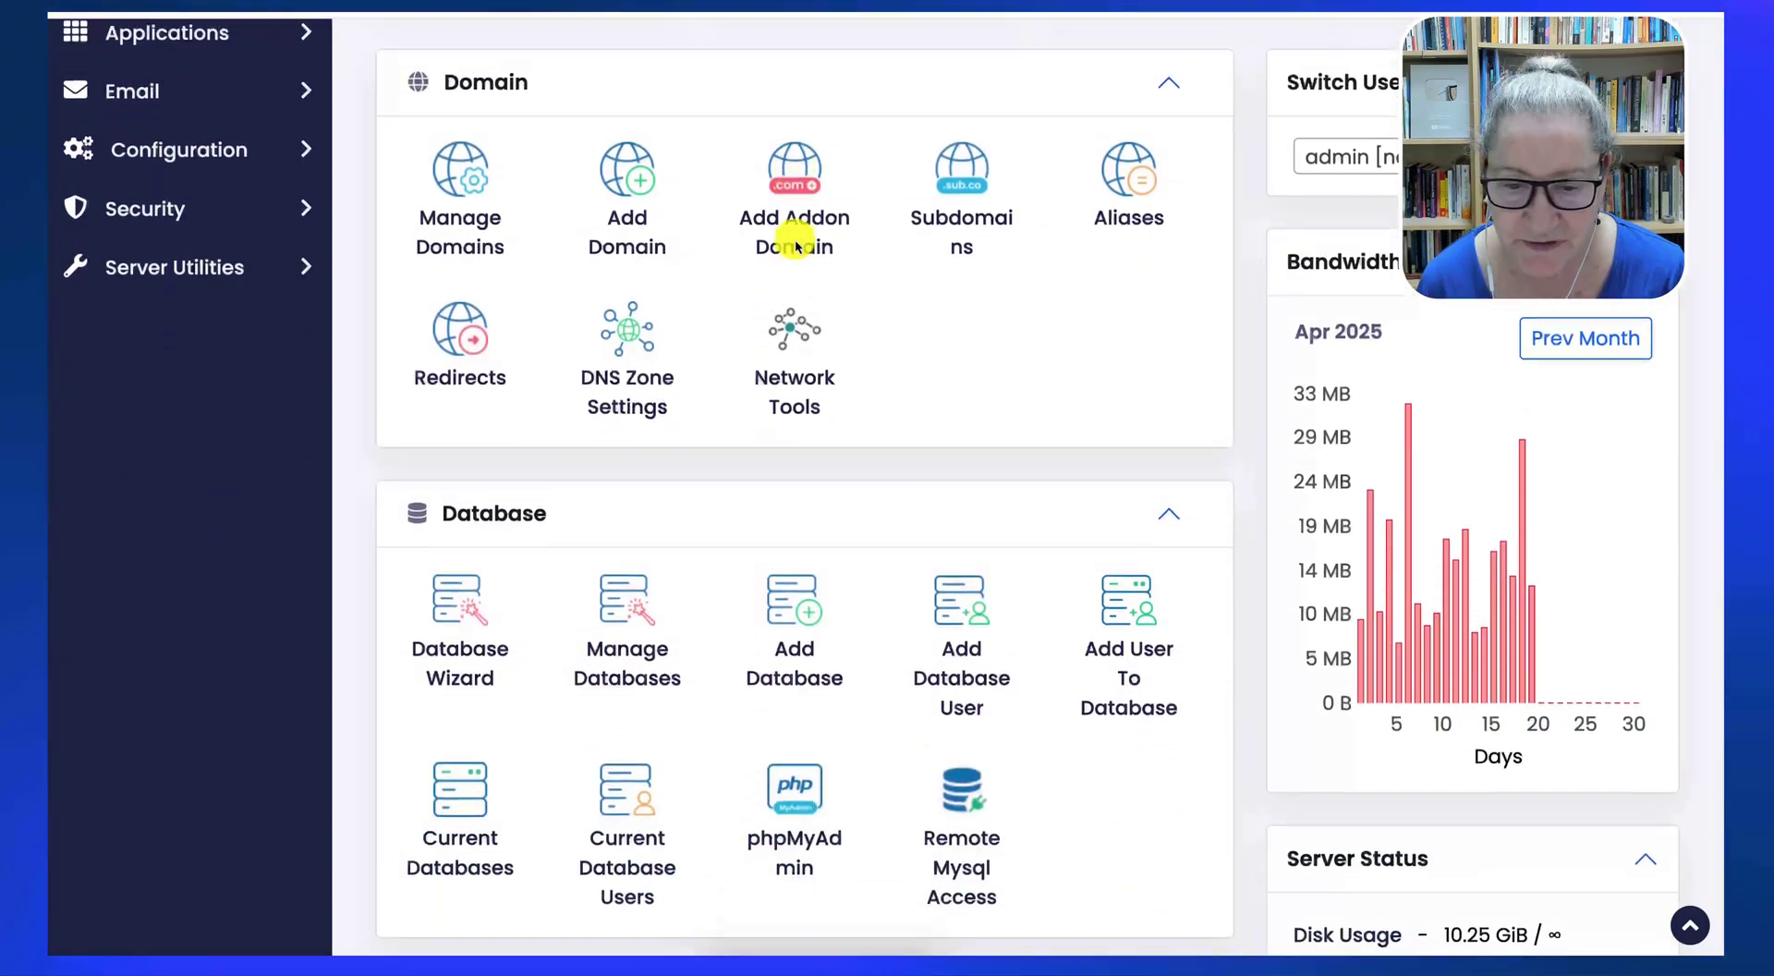
scroll(796, 245, "down", 2)
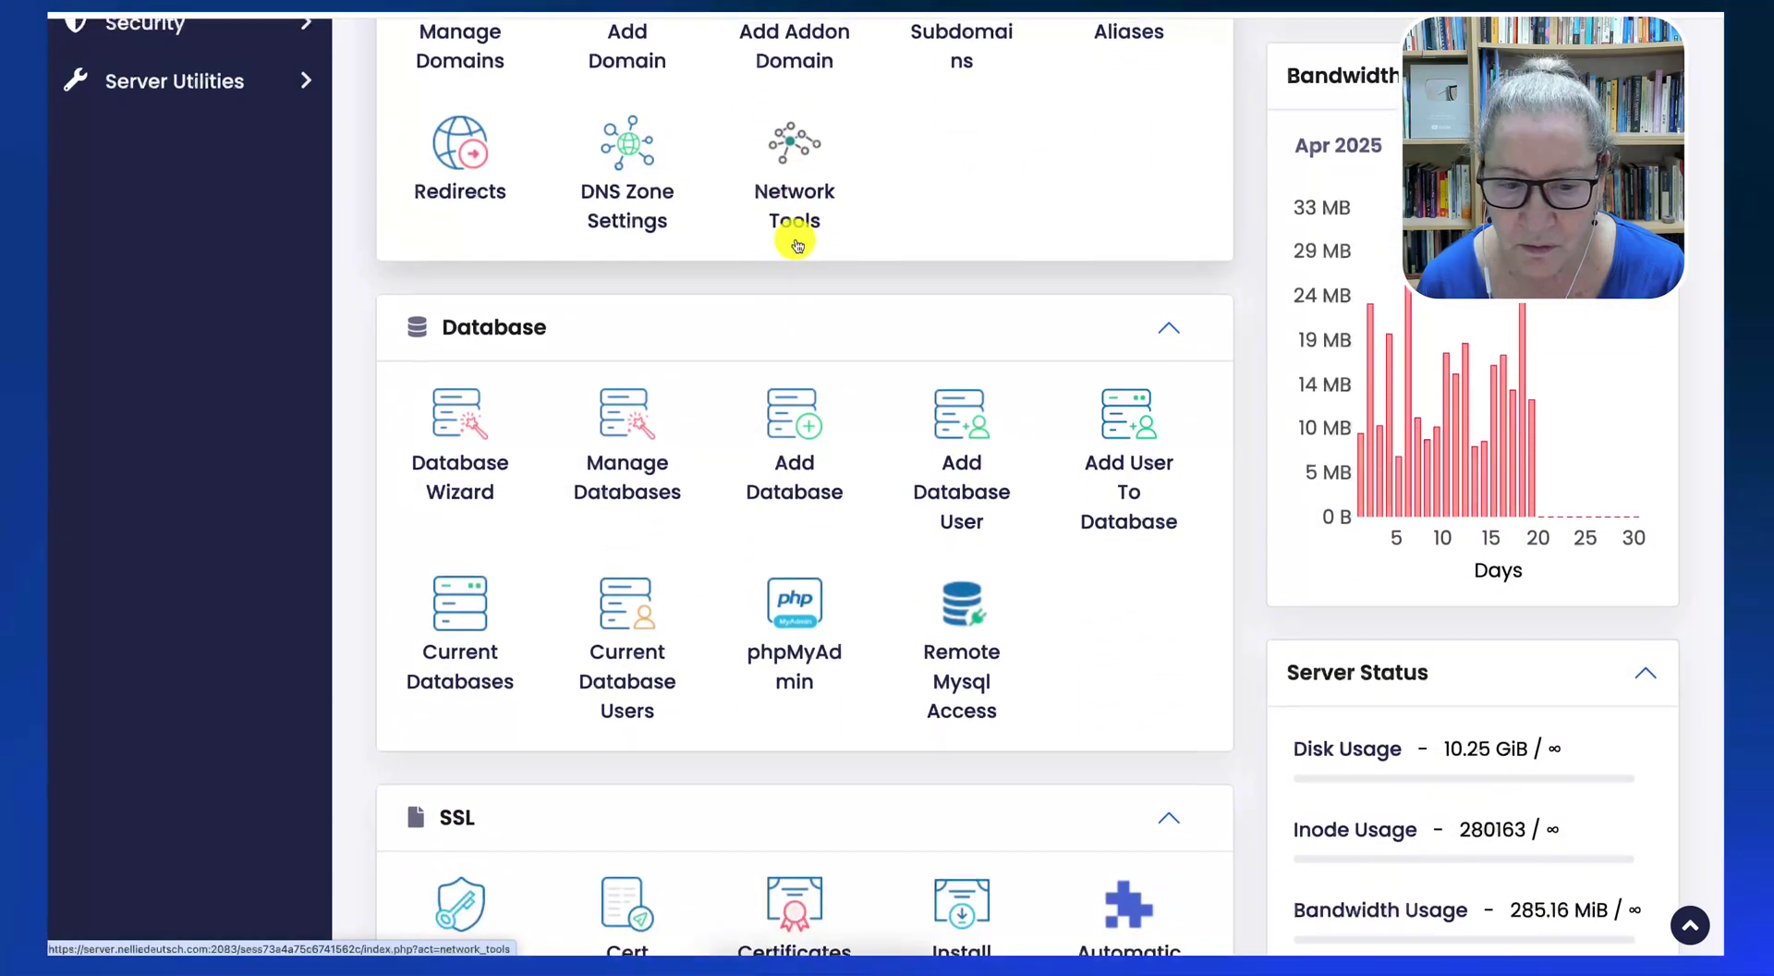
scroll(794, 244, "down", 1)
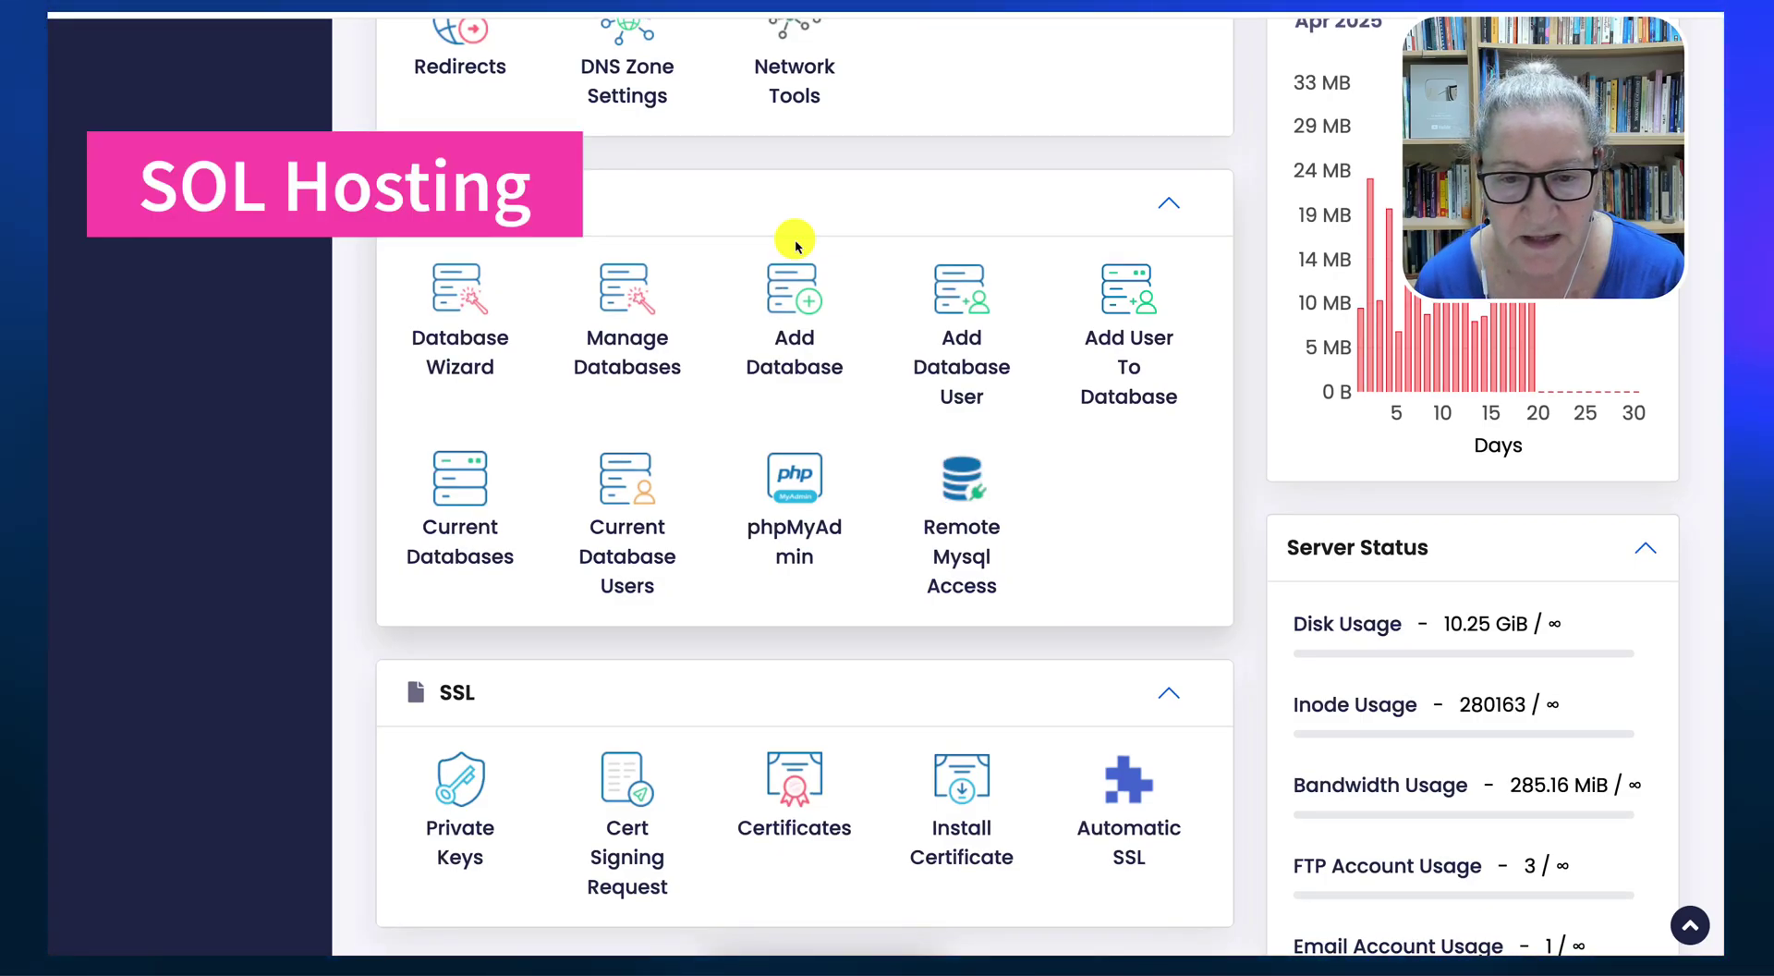
scroll(795, 238, "down", 1)
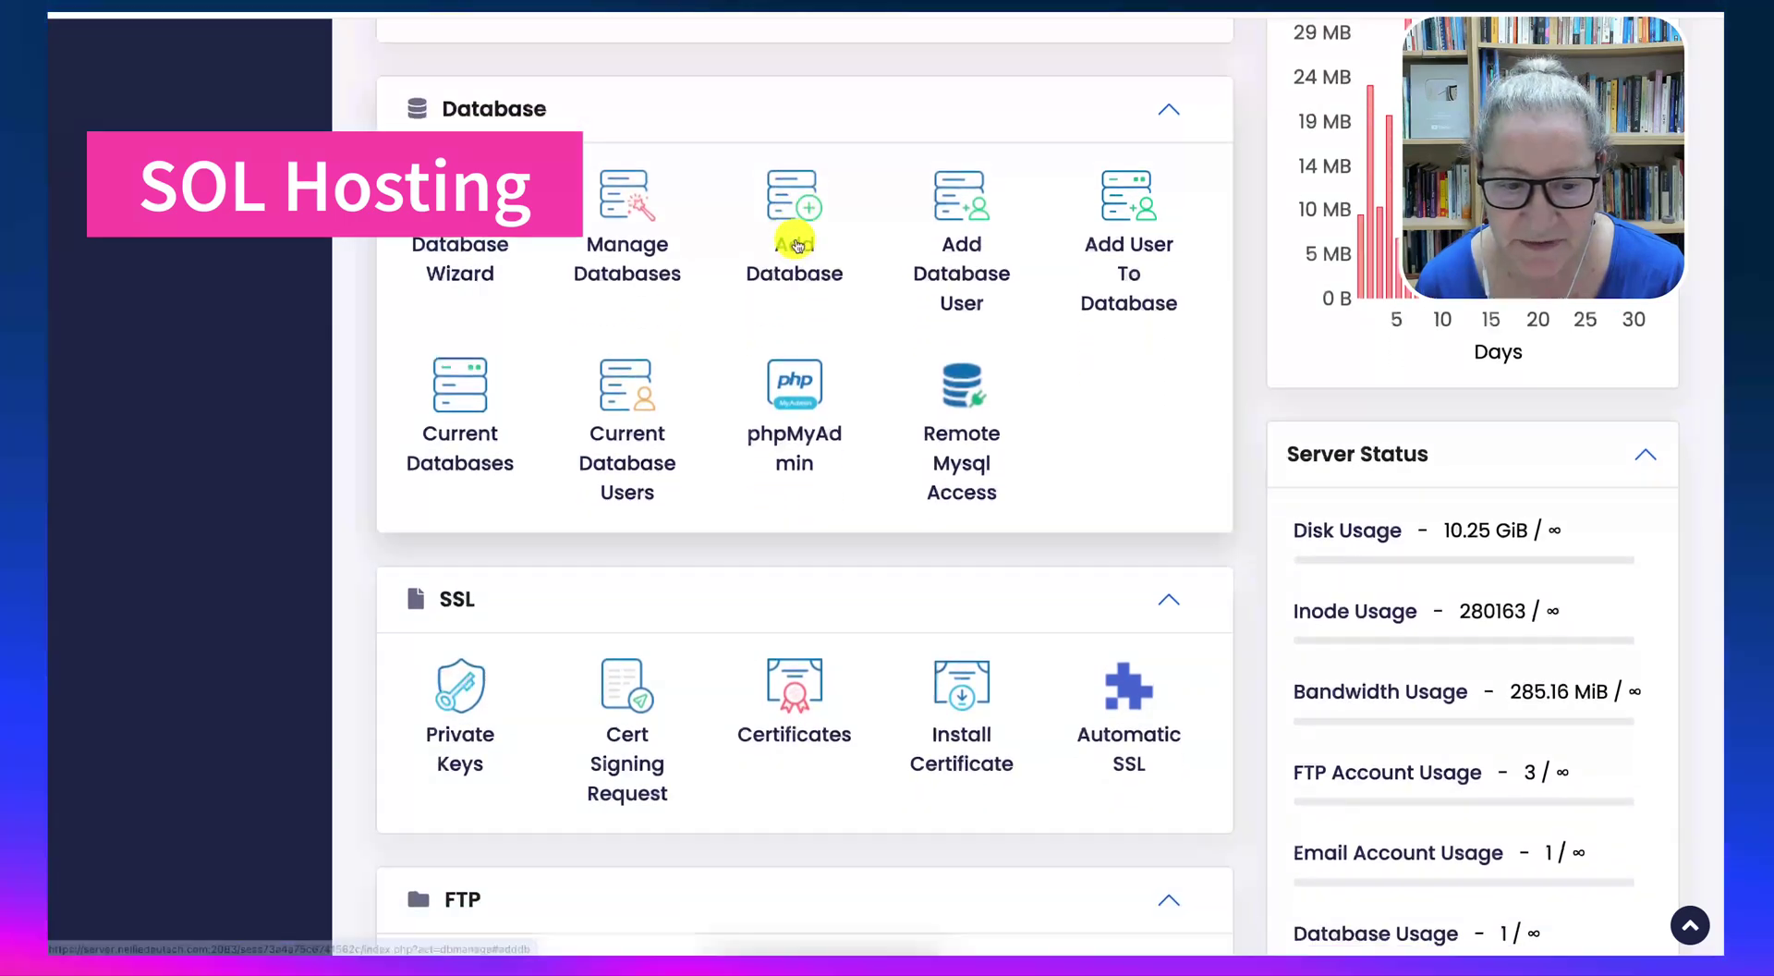
scroll(796, 244, "down", 1)
scroll(797, 244, "down", 1)
scroll(797, 244, "down", 1)
scroll(796, 244, "down", 1)
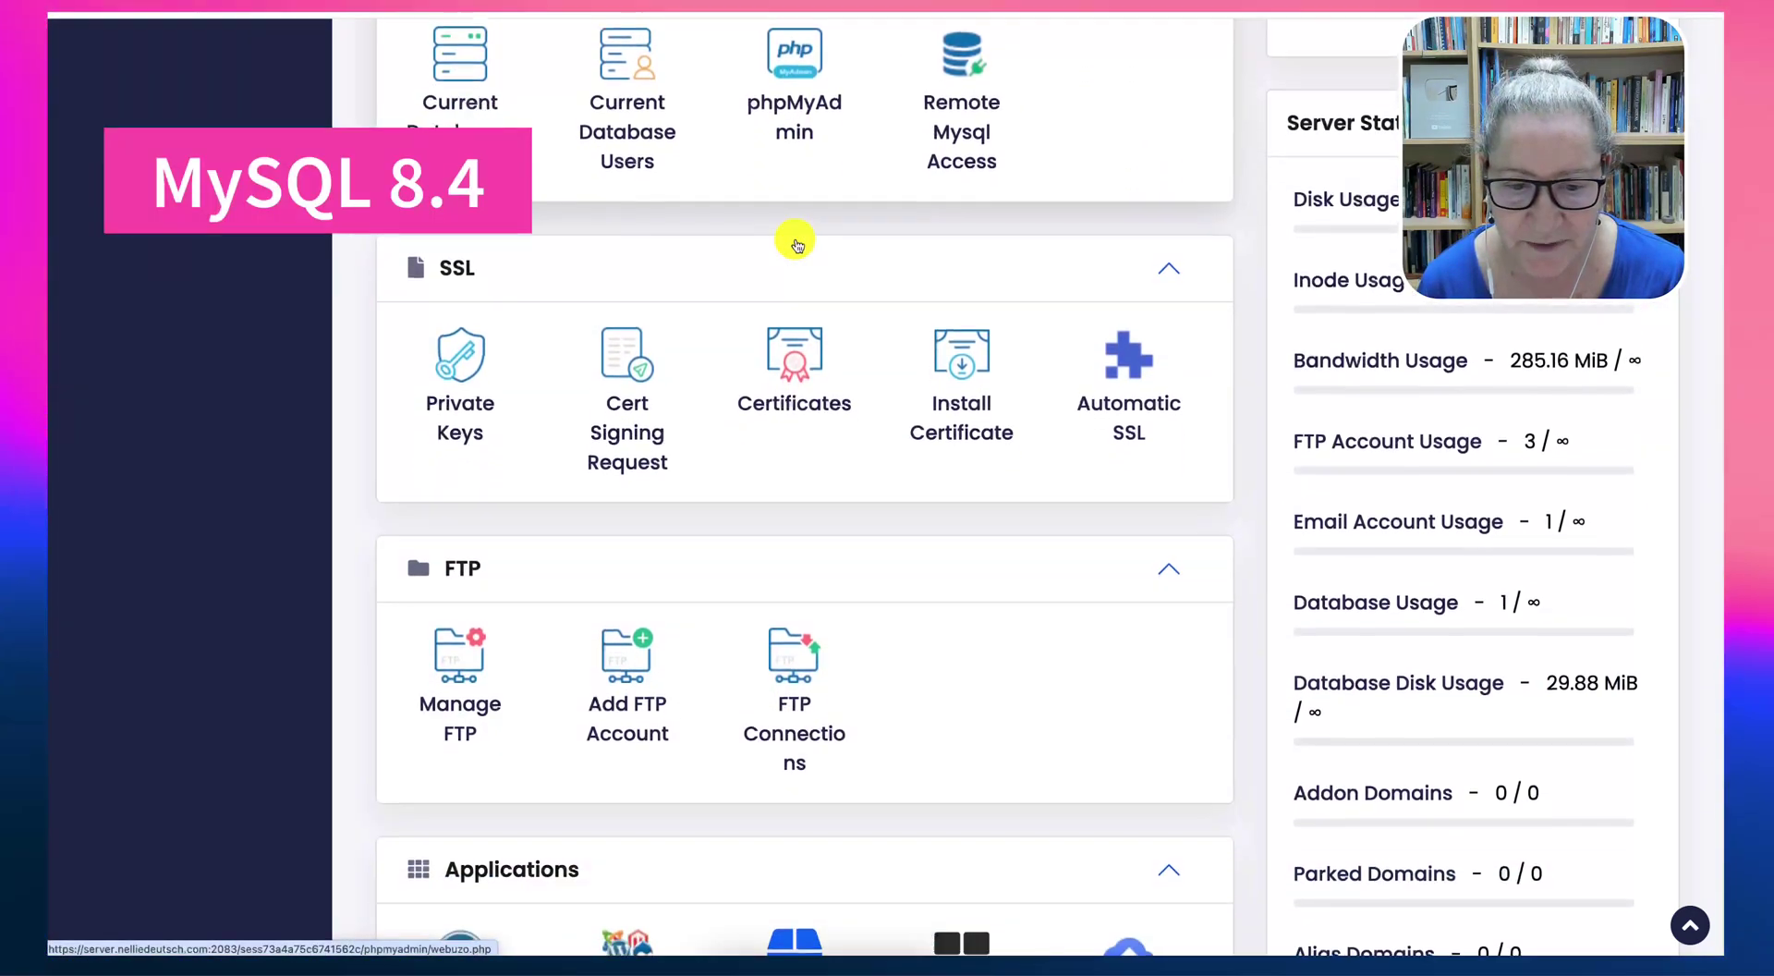
scroll(796, 243, "down", 1)
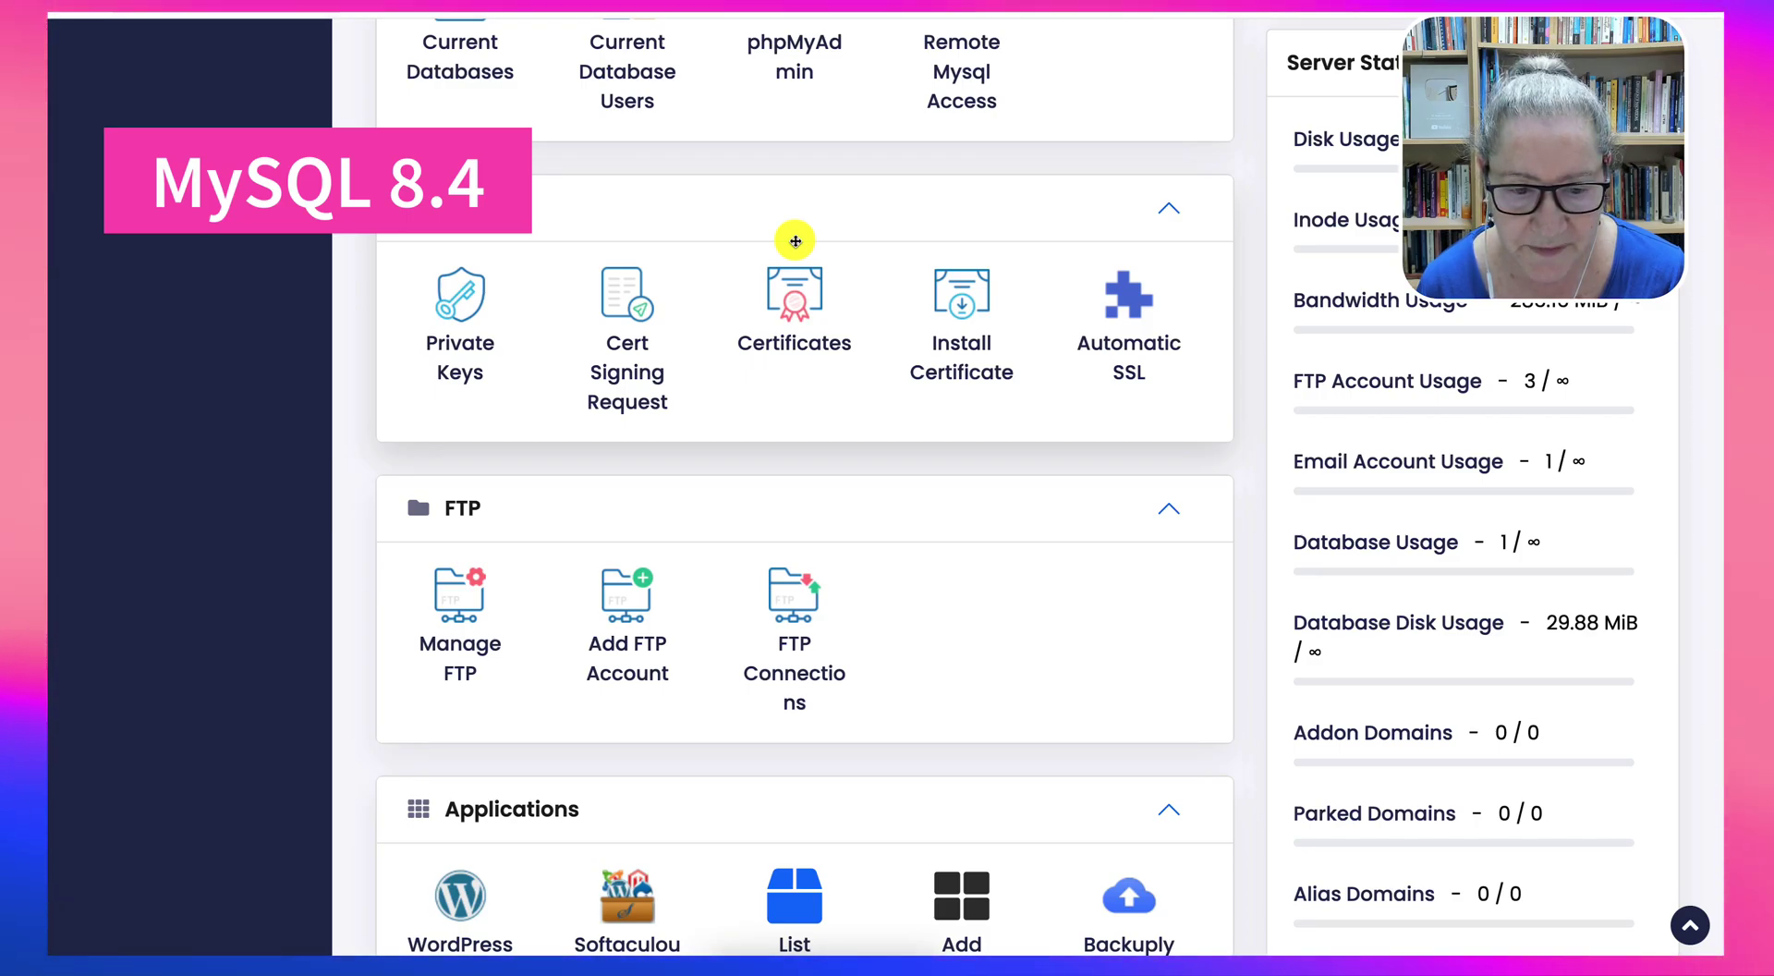
scroll(795, 241, "down", 2)
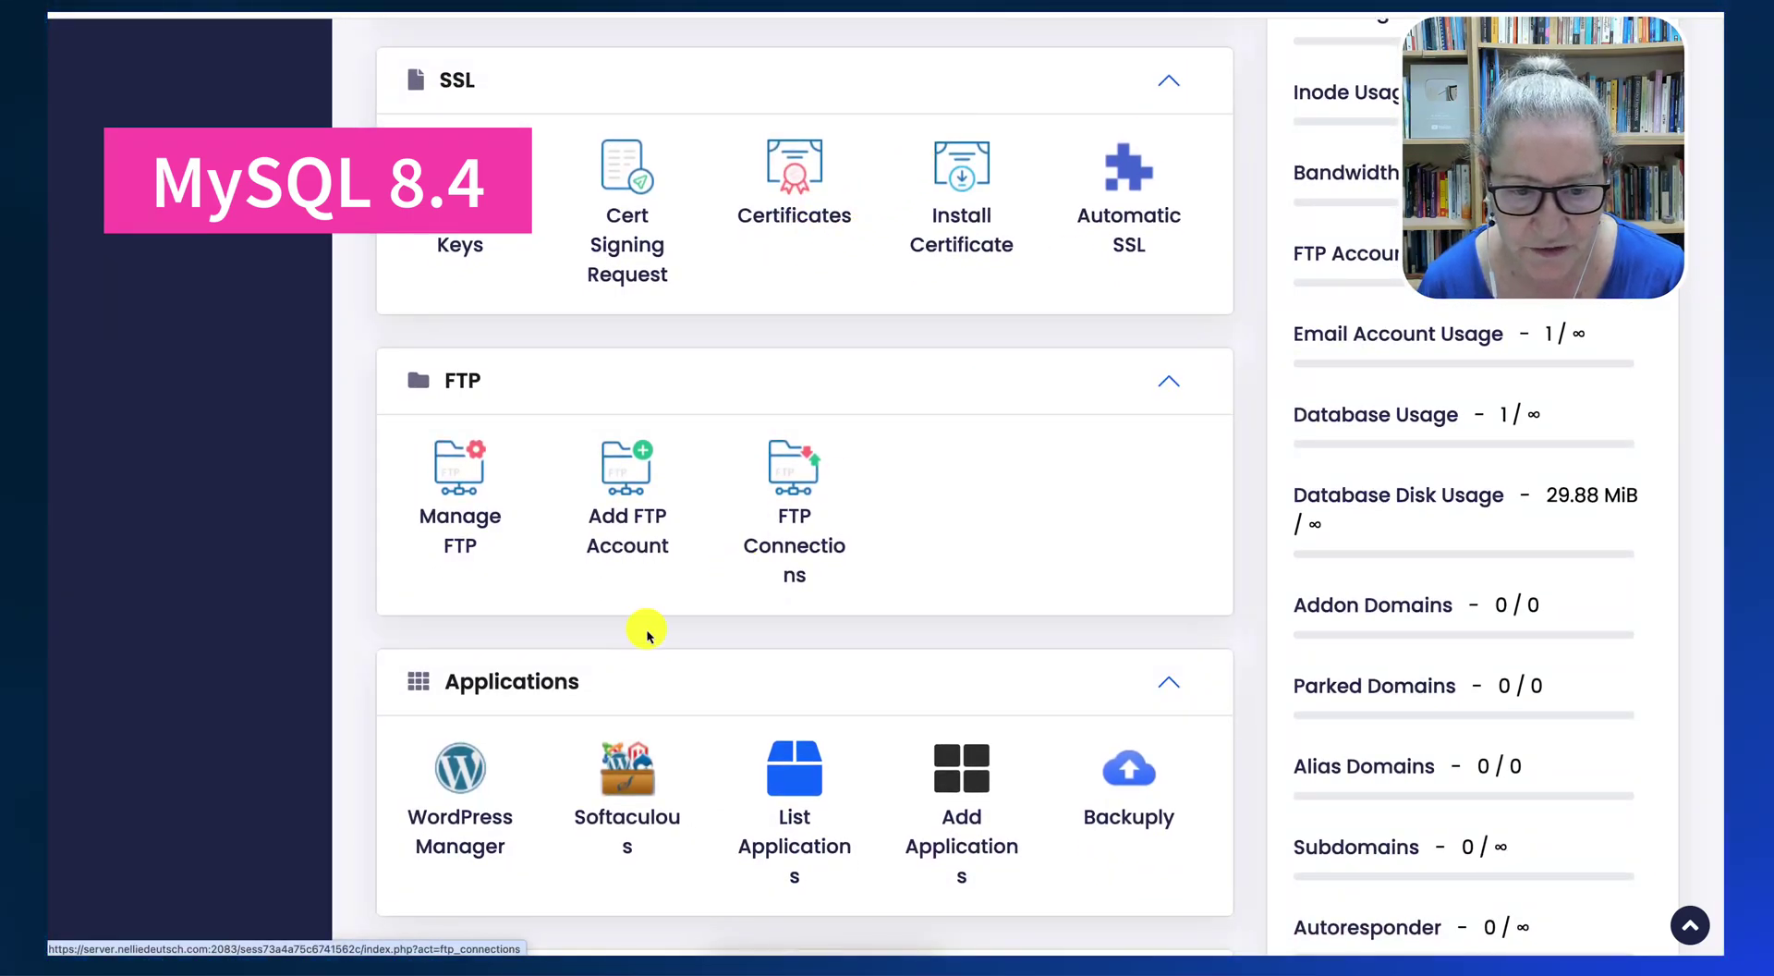
left_click(627, 771)
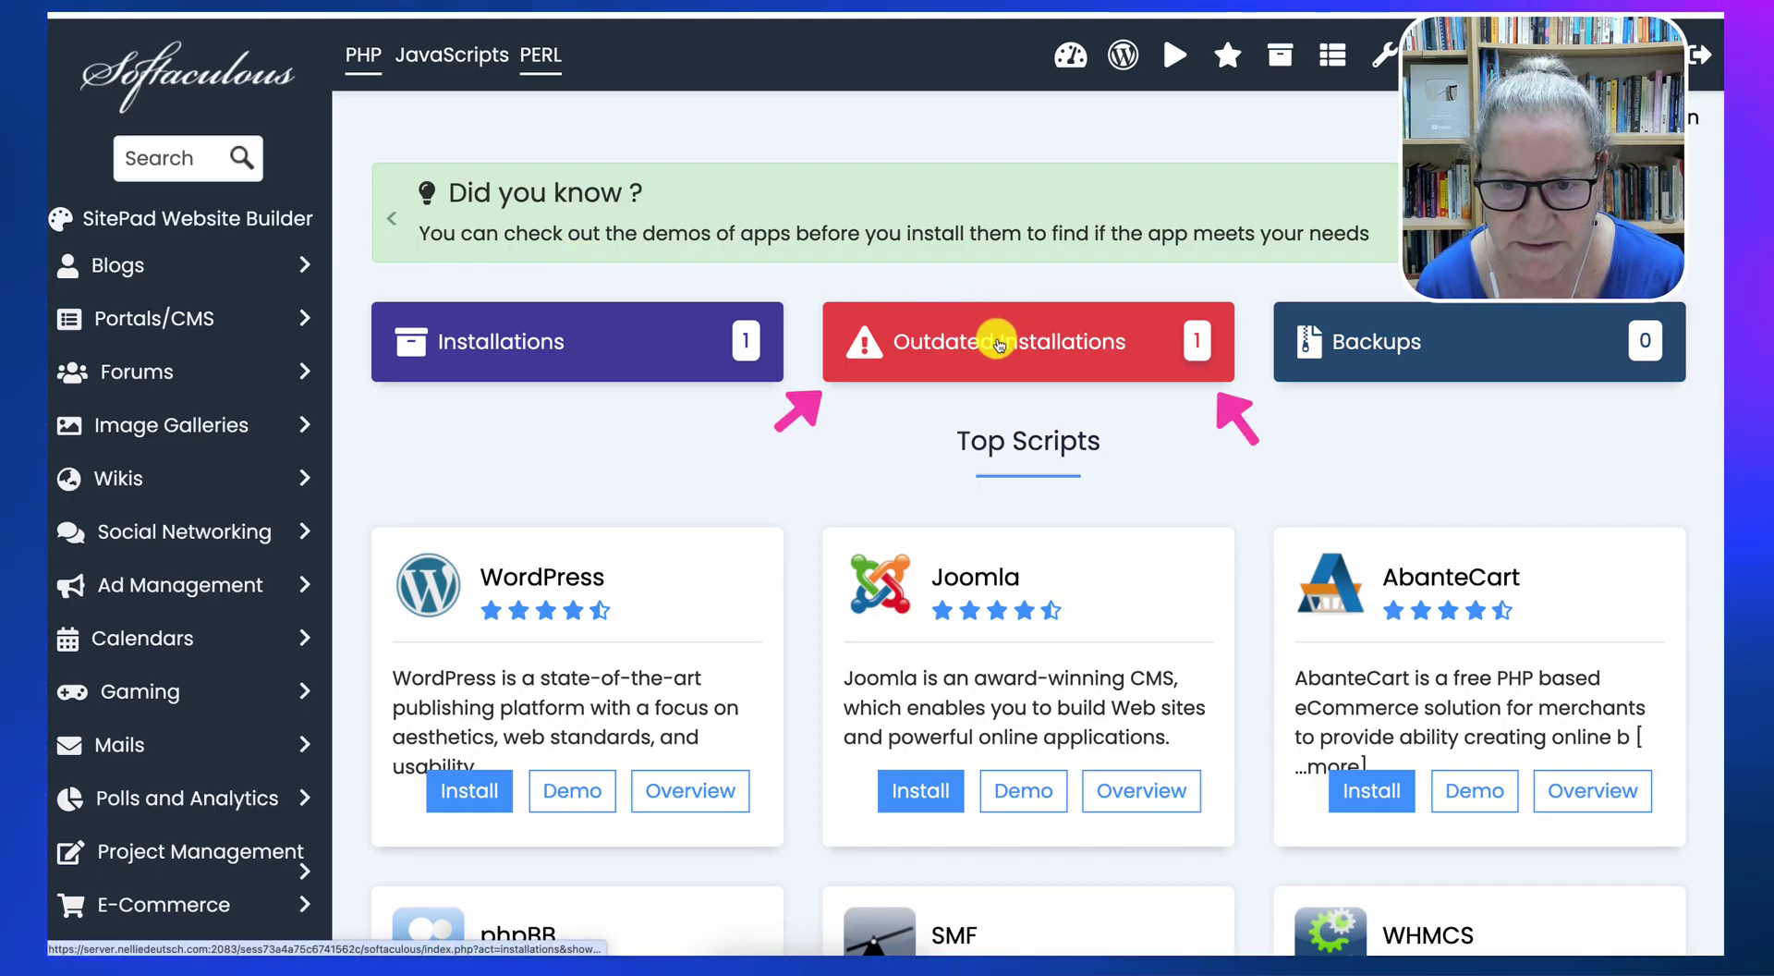
Upgrade the outdated Moodle 4.5.3 installation to version 5.0 from Outdated Installations, skipping the backup
left_click(998, 343)
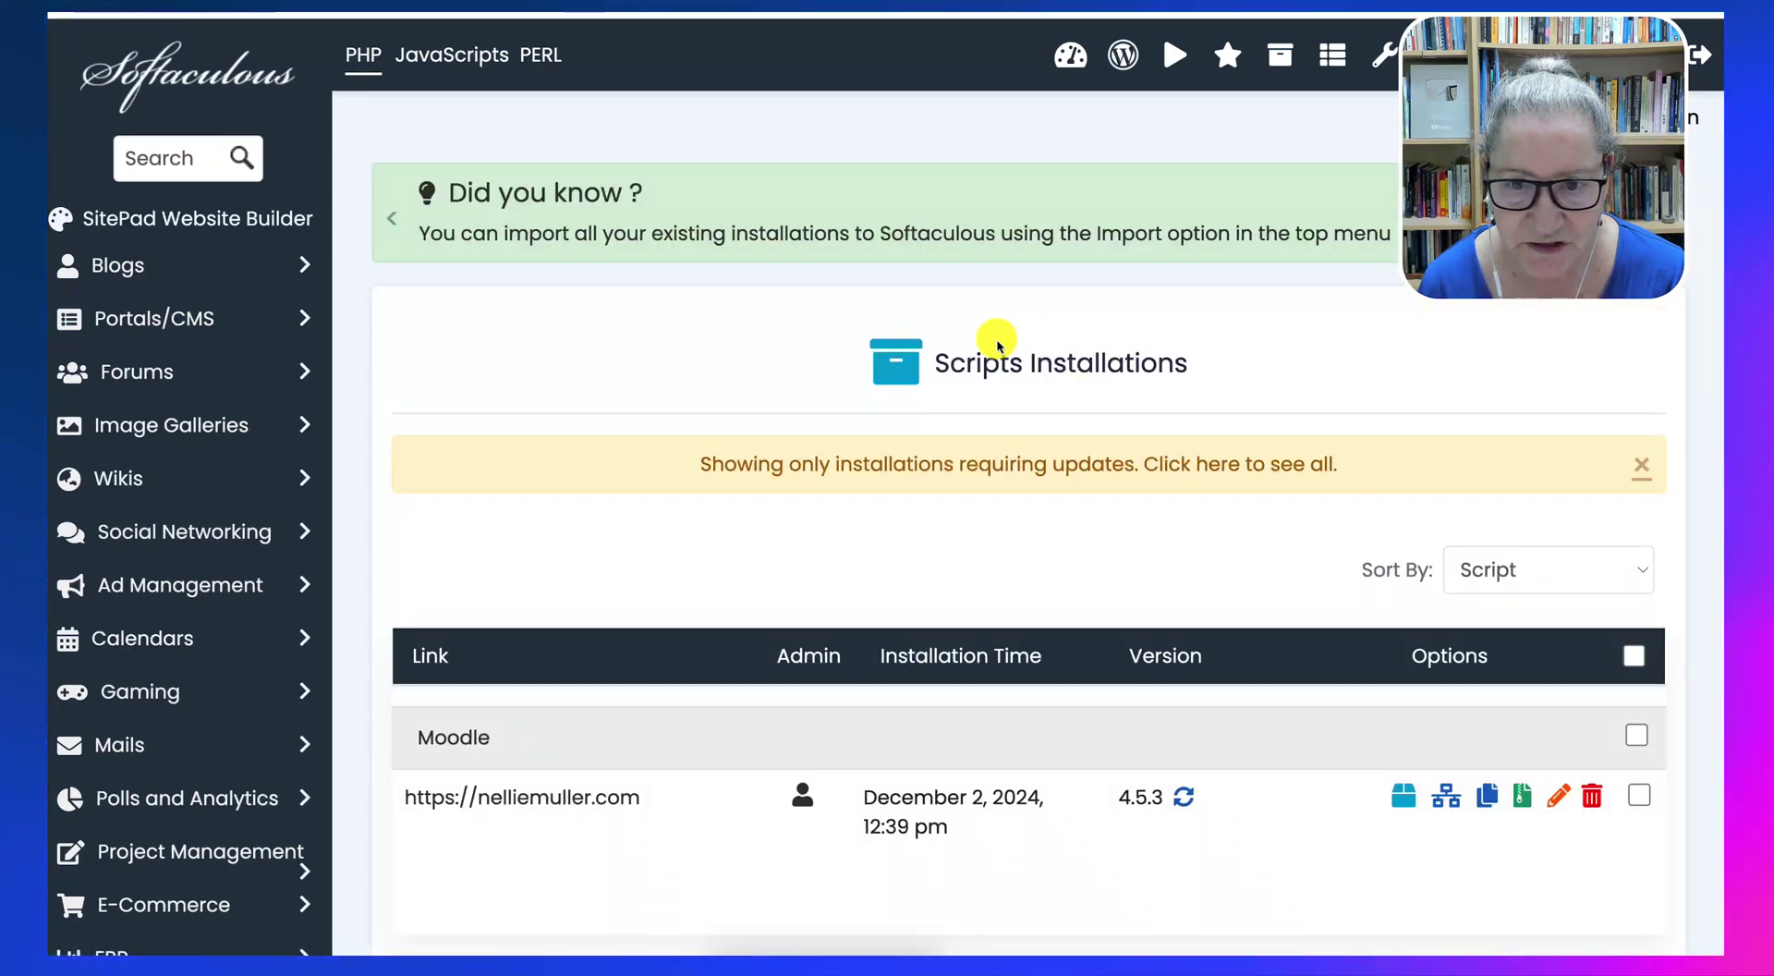
scroll(1072, 665, "down", 1)
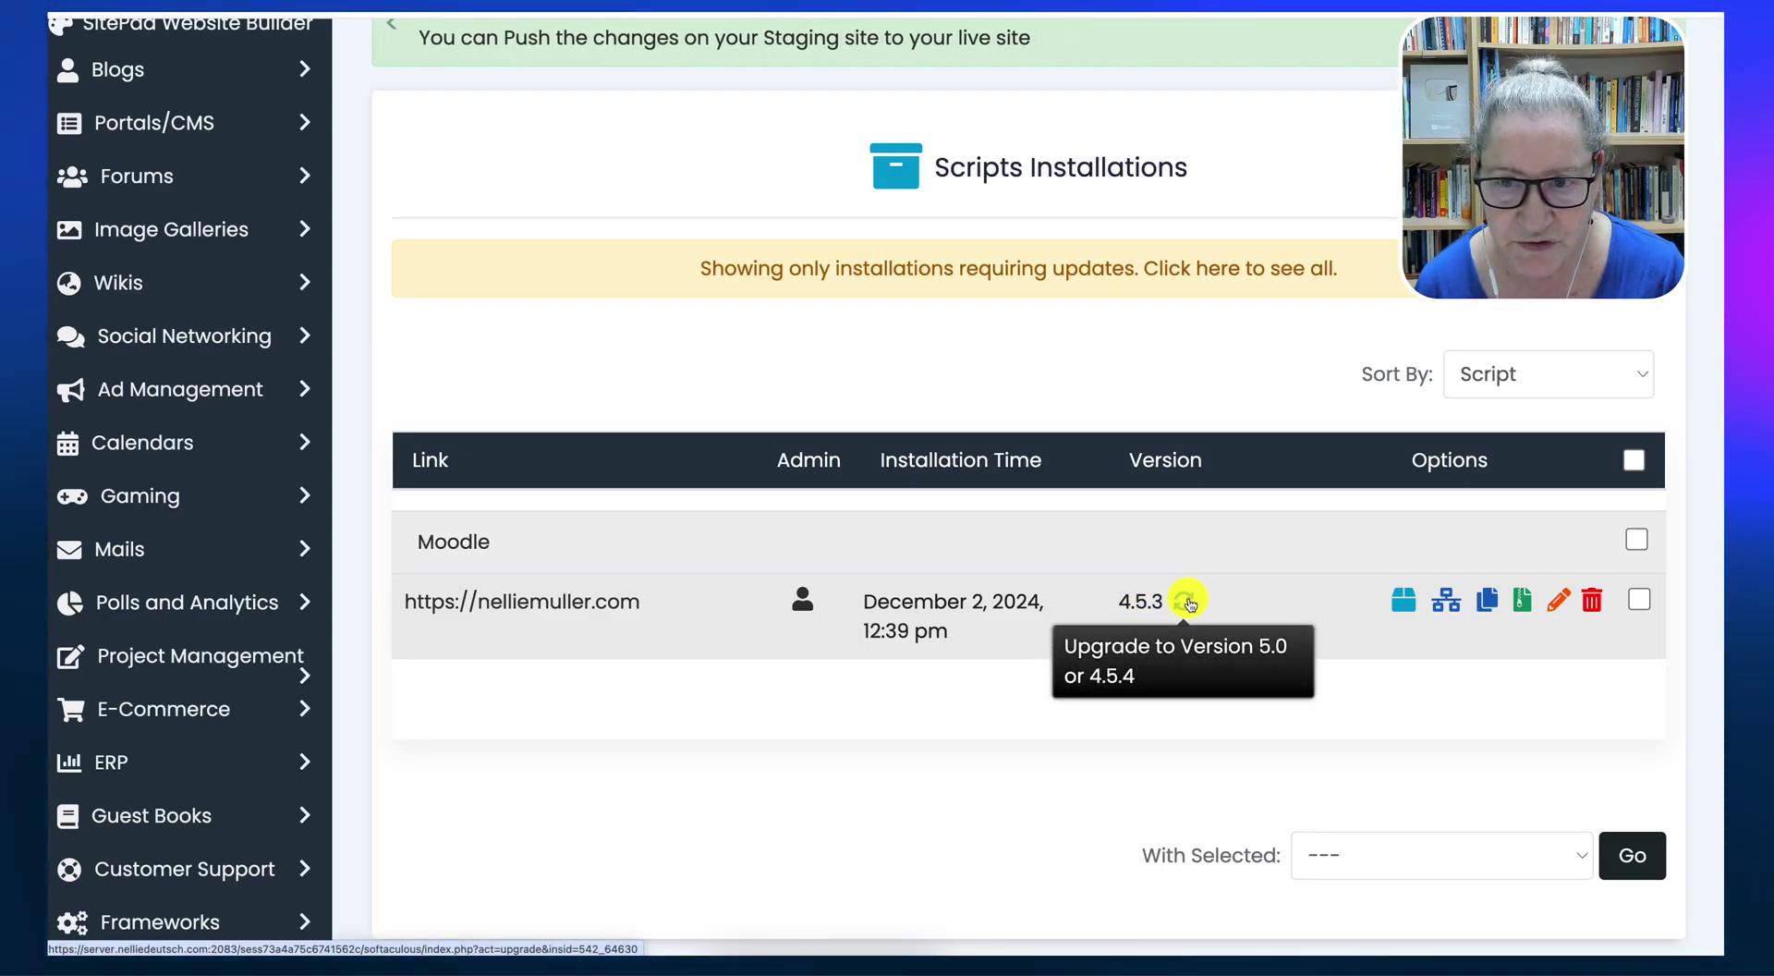
left_click(1187, 601)
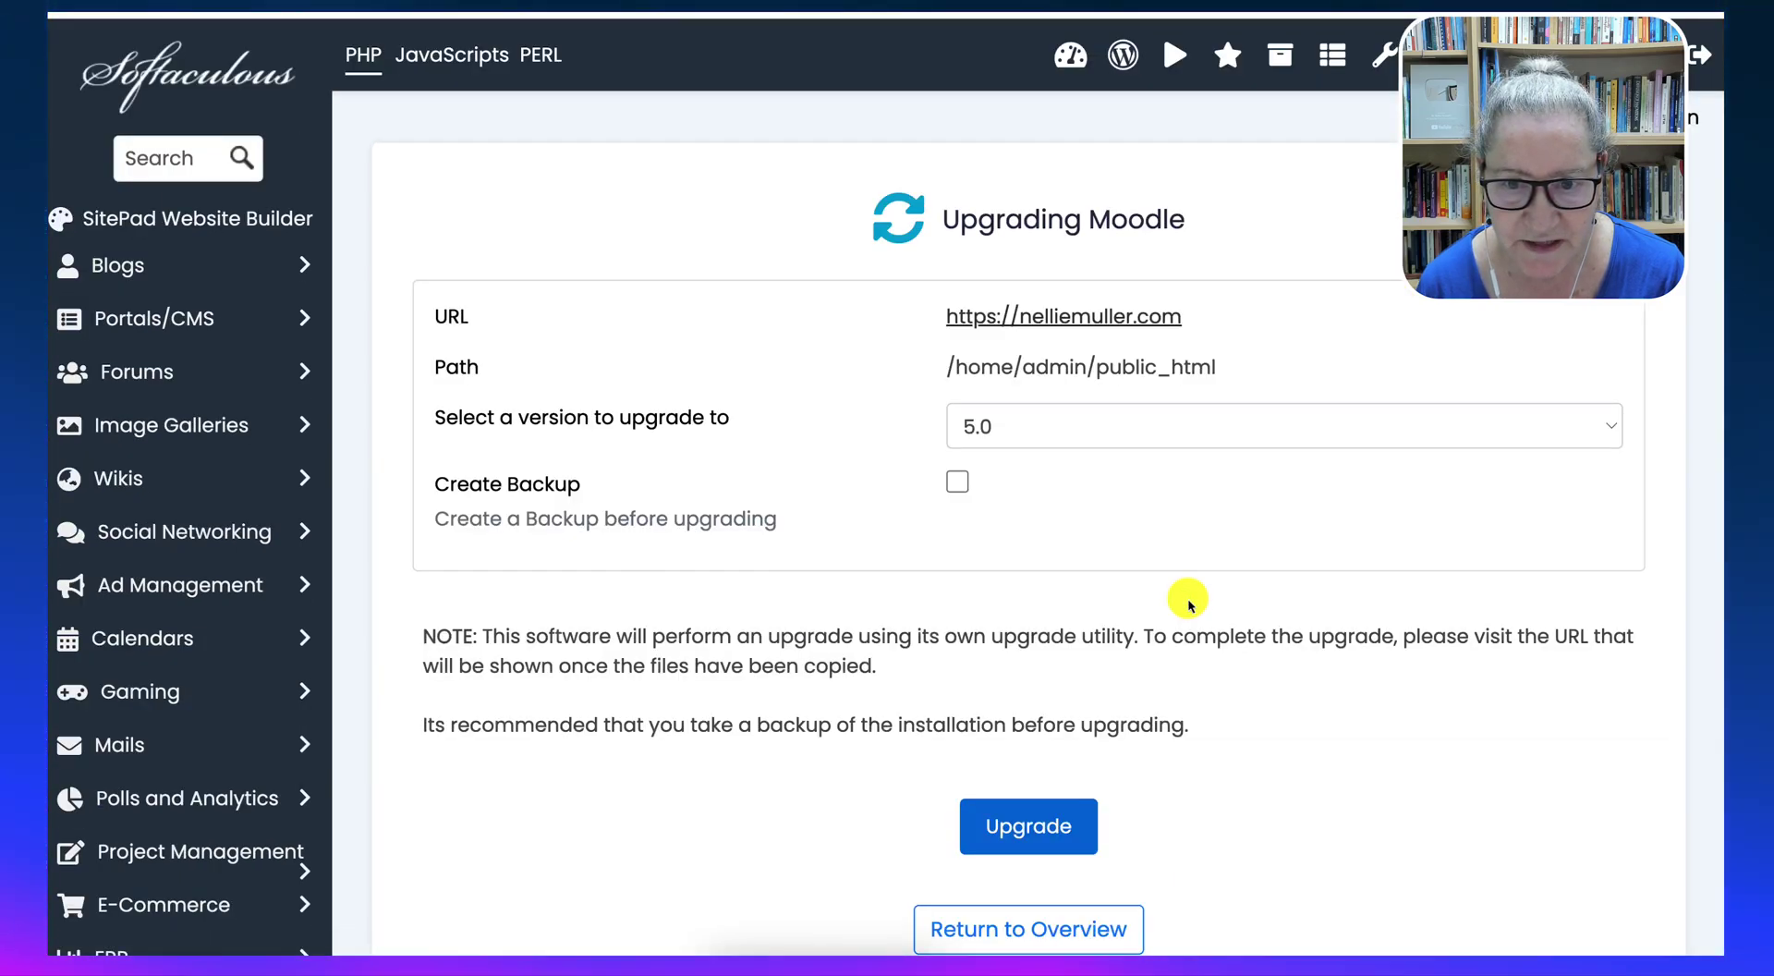
scroll(1078, 666, "down", 2)
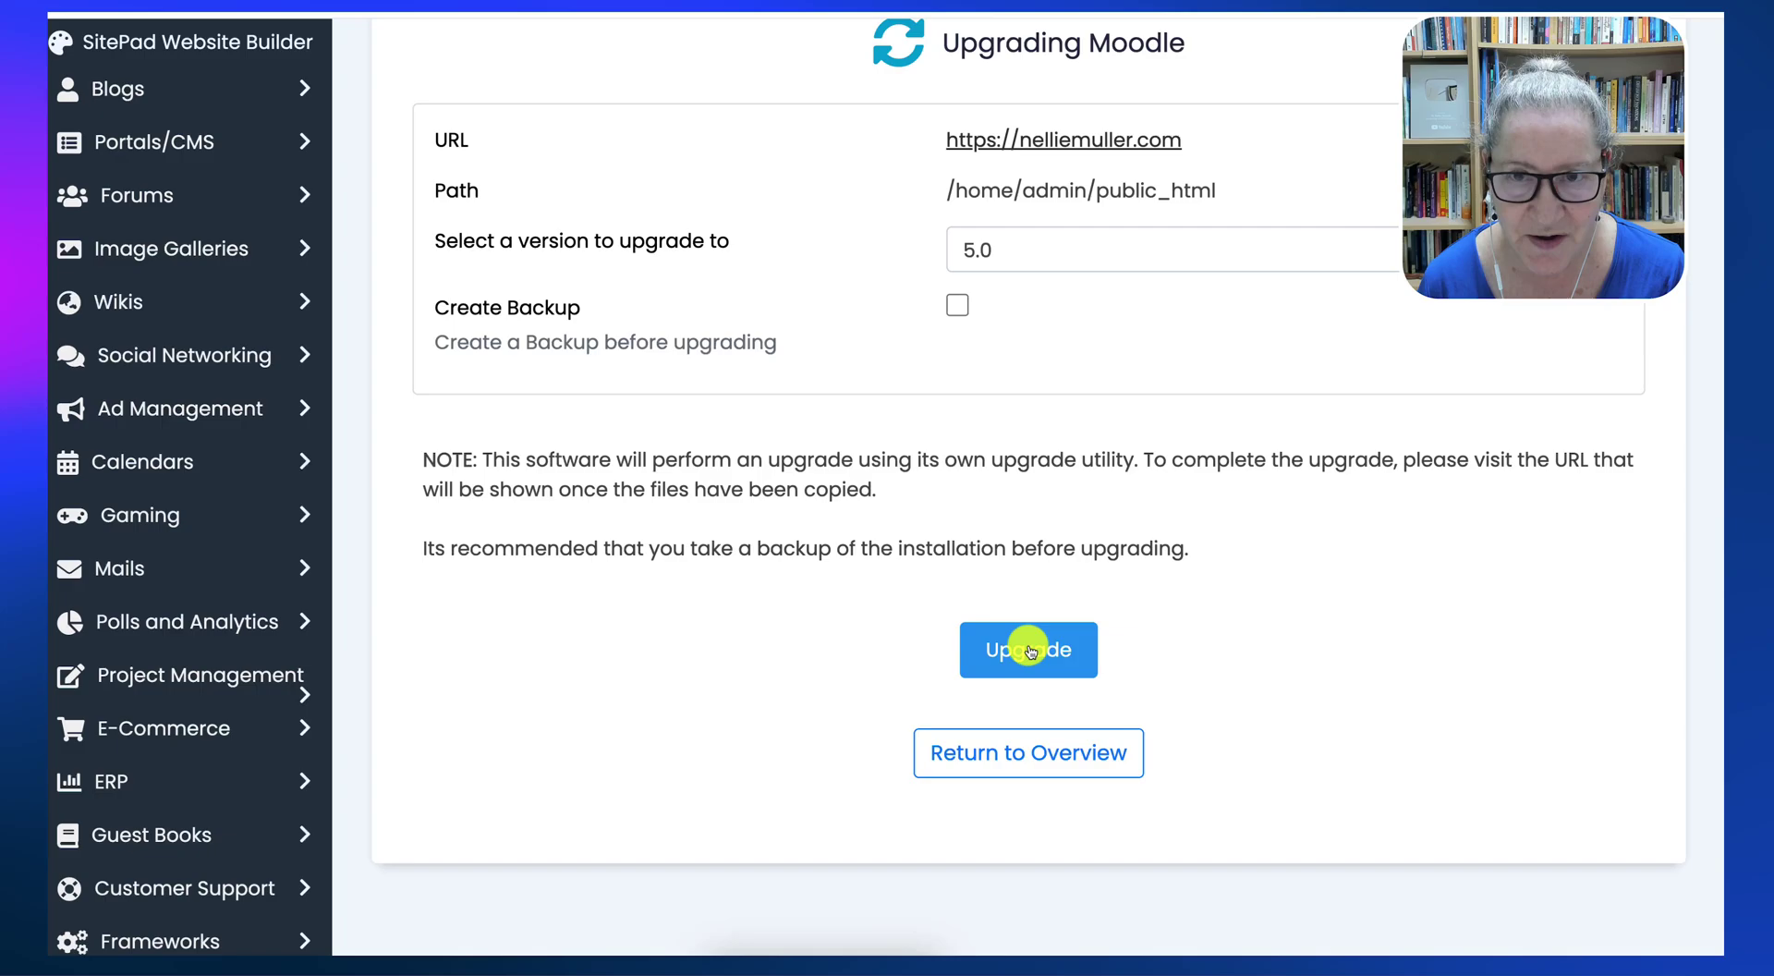
left_click(1031, 651)
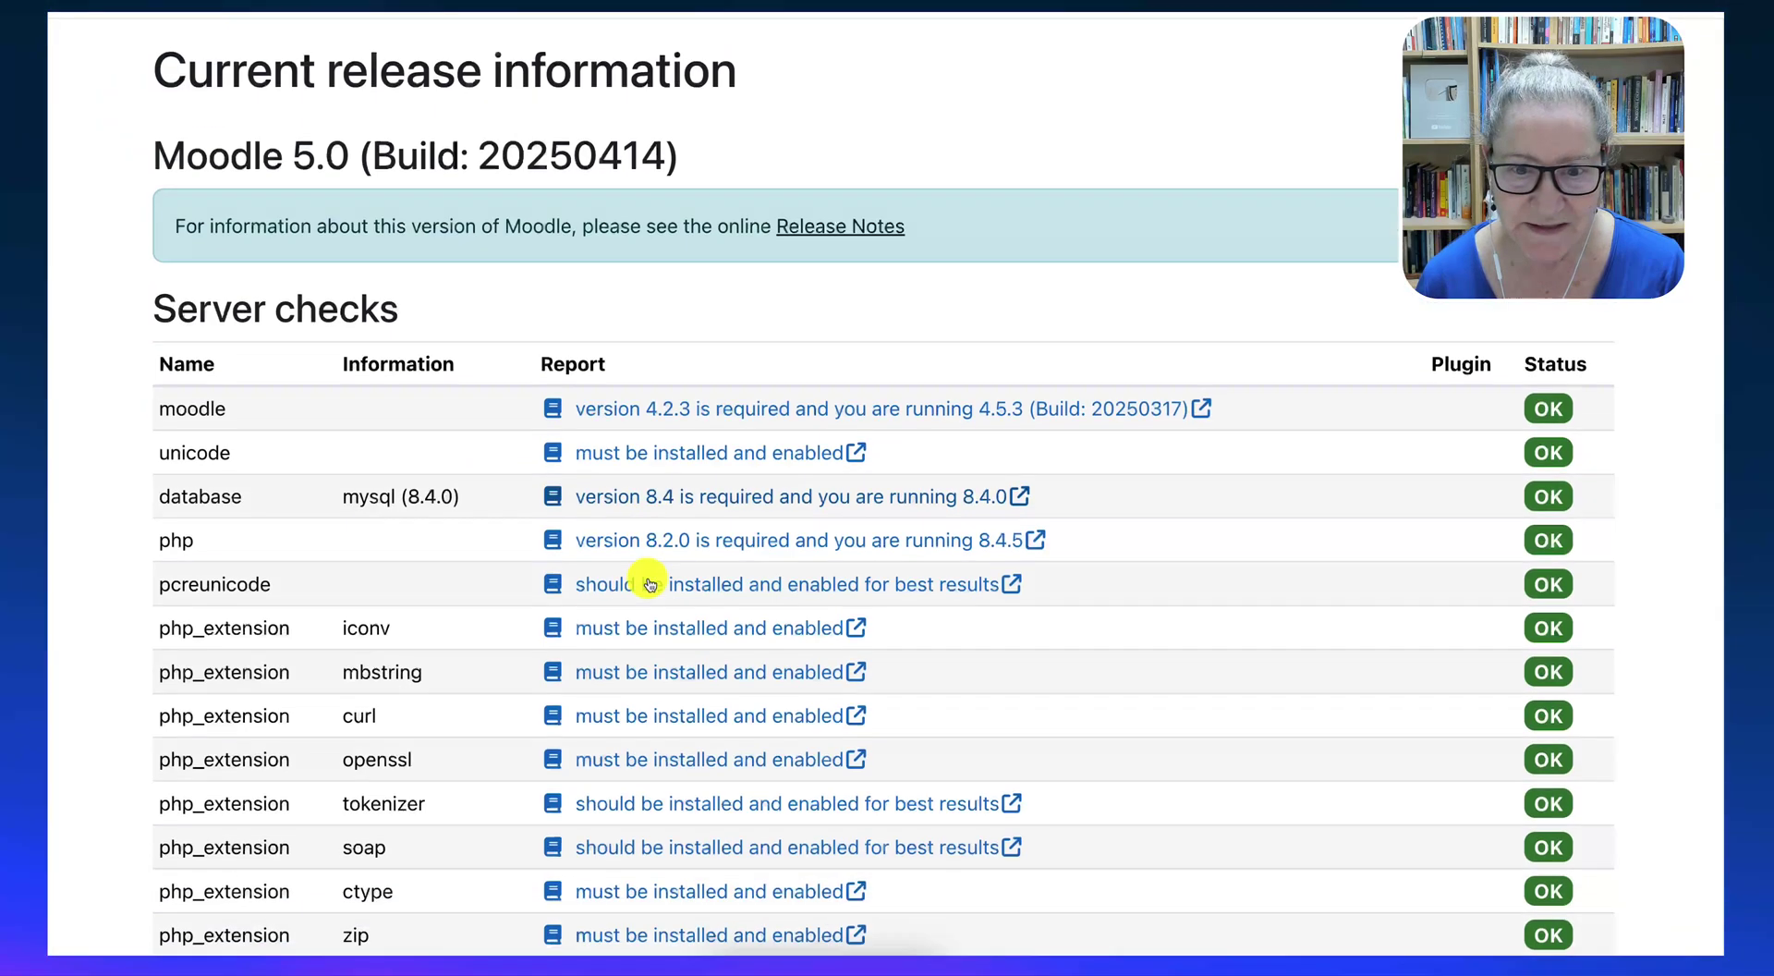
Scroll past server checks and review plugins marked for deletion, including chat, survey and editors
scroll(650, 582, "down", 5)
scroll(649, 582, "down", 5)
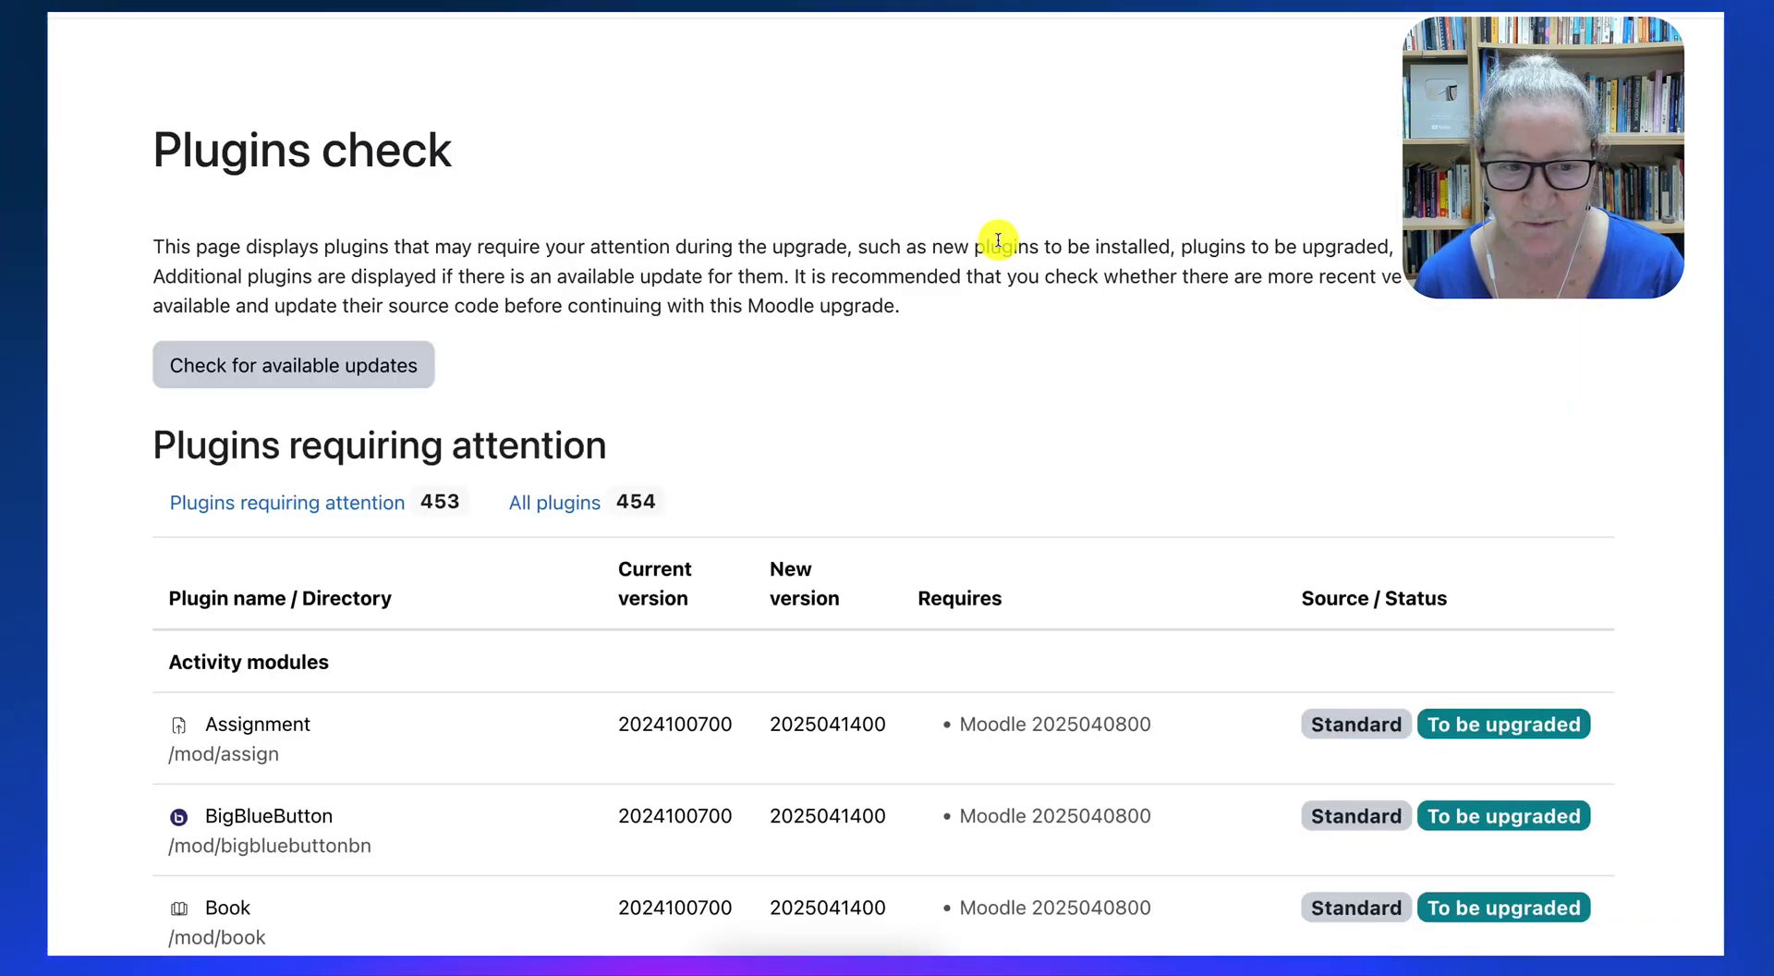
scroll(732, 369, "down", 7)
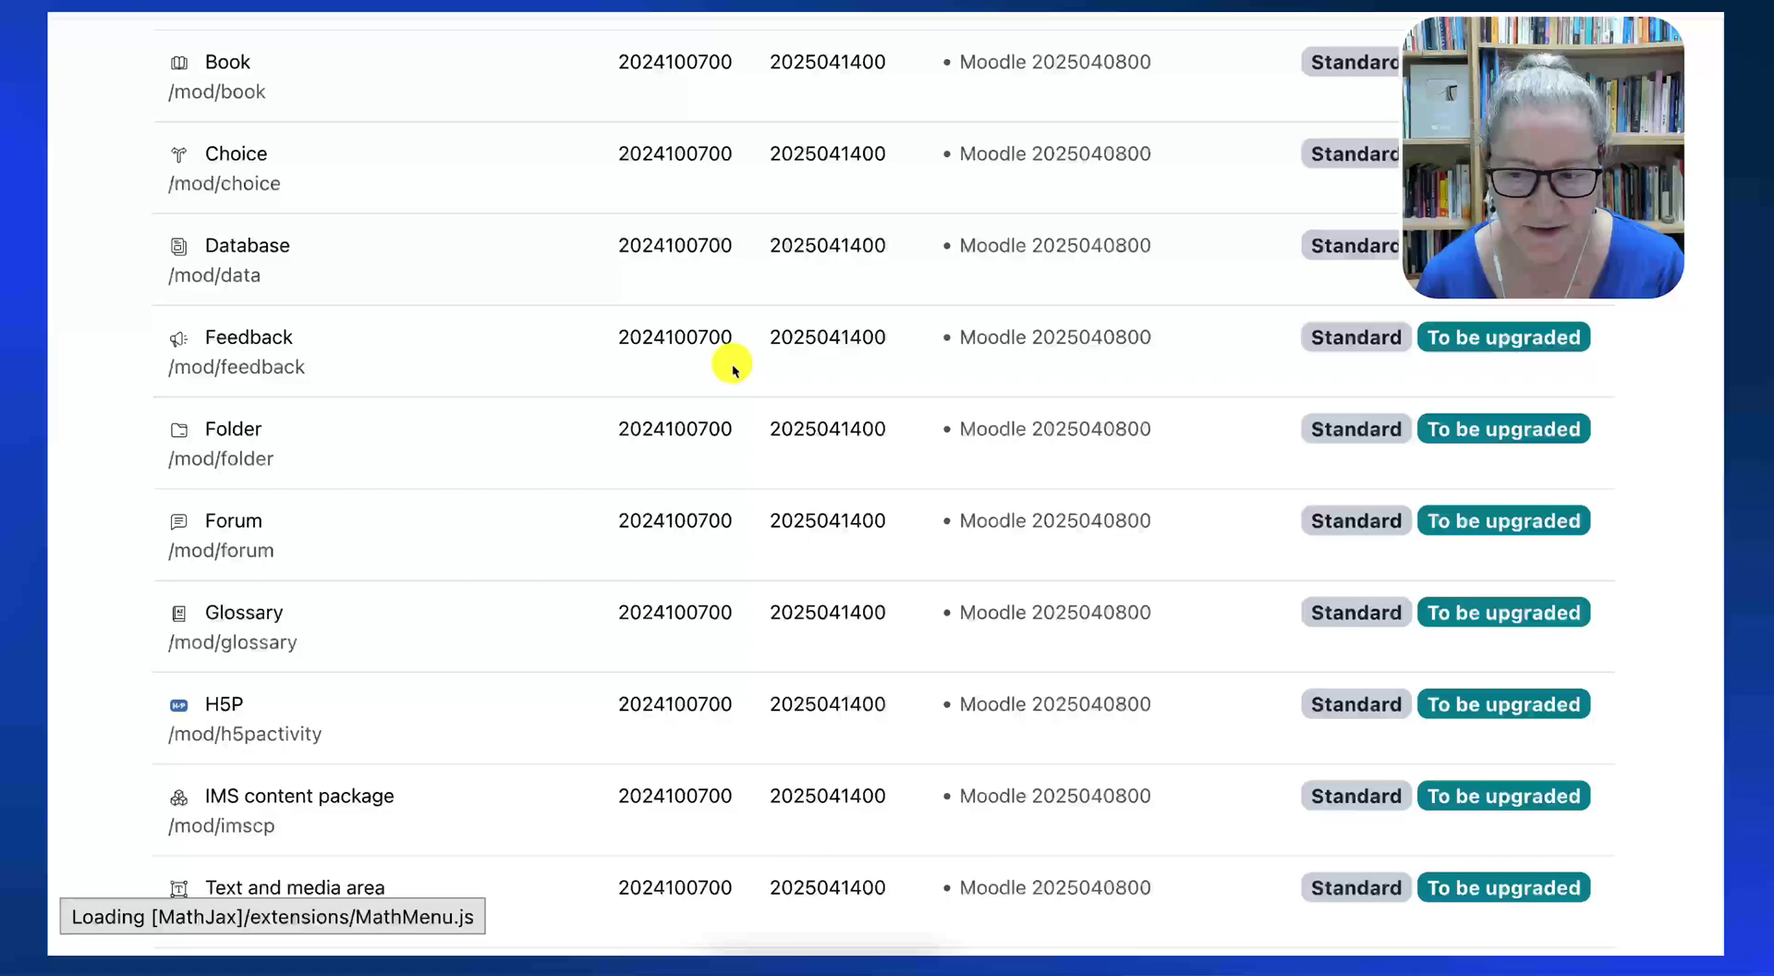
scroll(732, 370, "down", 10)
scroll(733, 369, "down", 6)
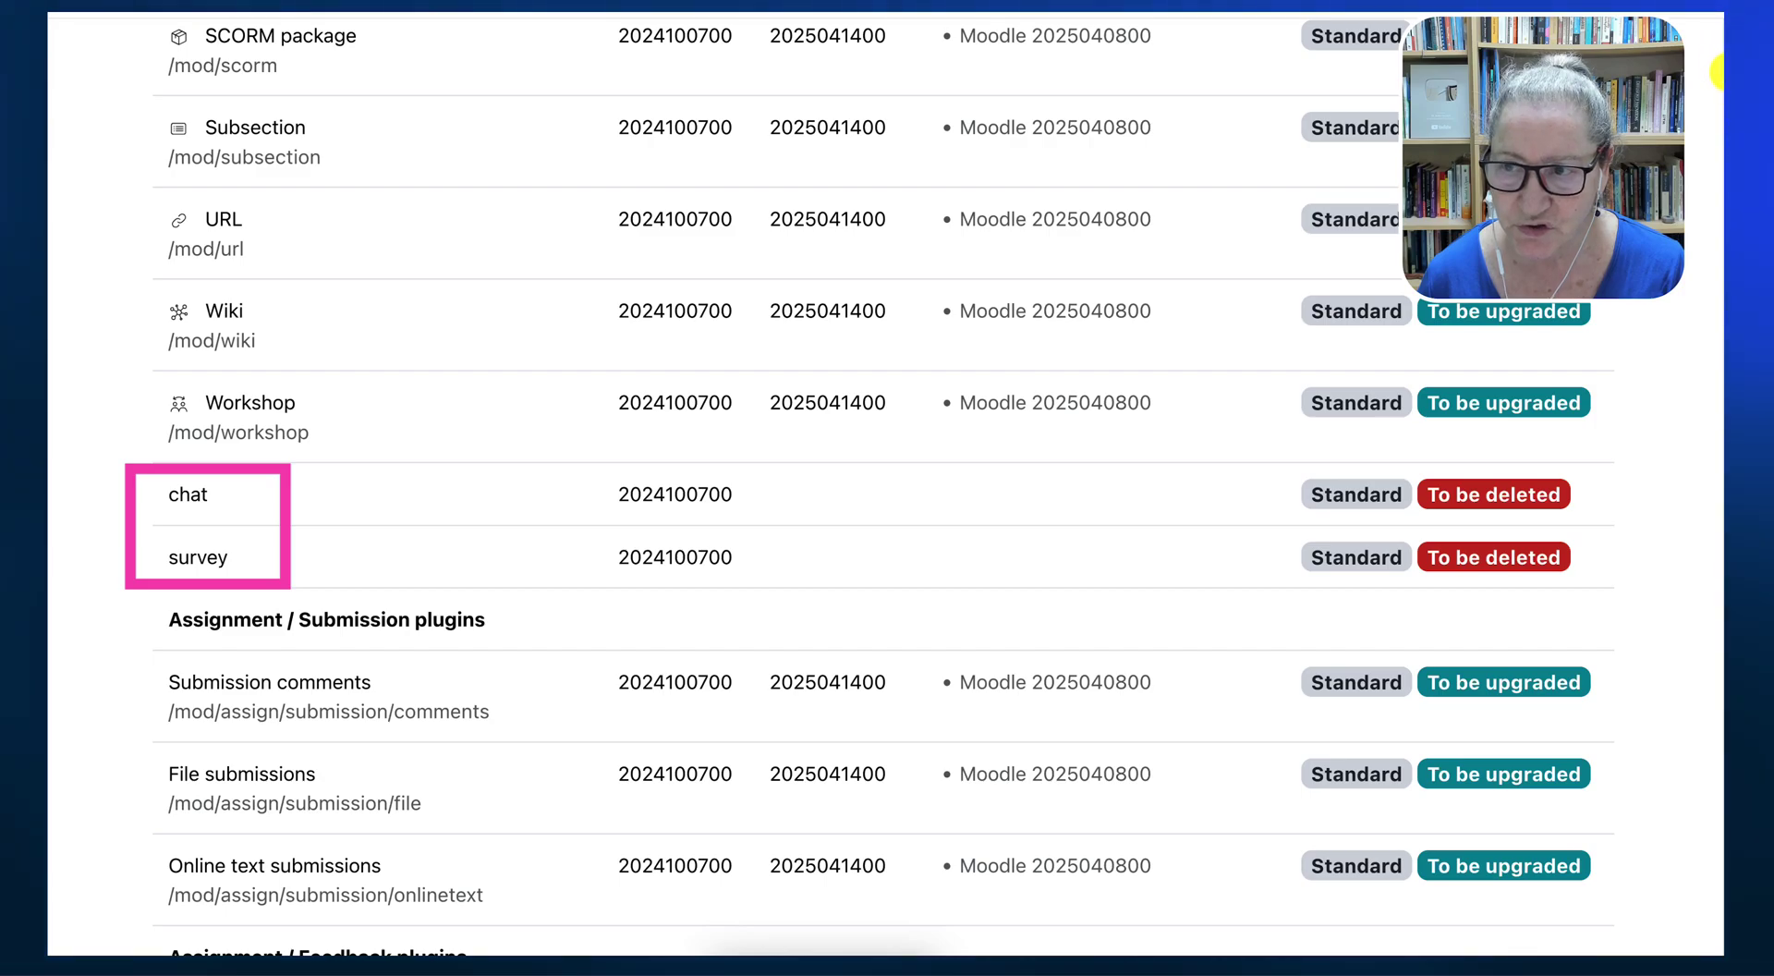
scroll(1663, 554, "down", 15)
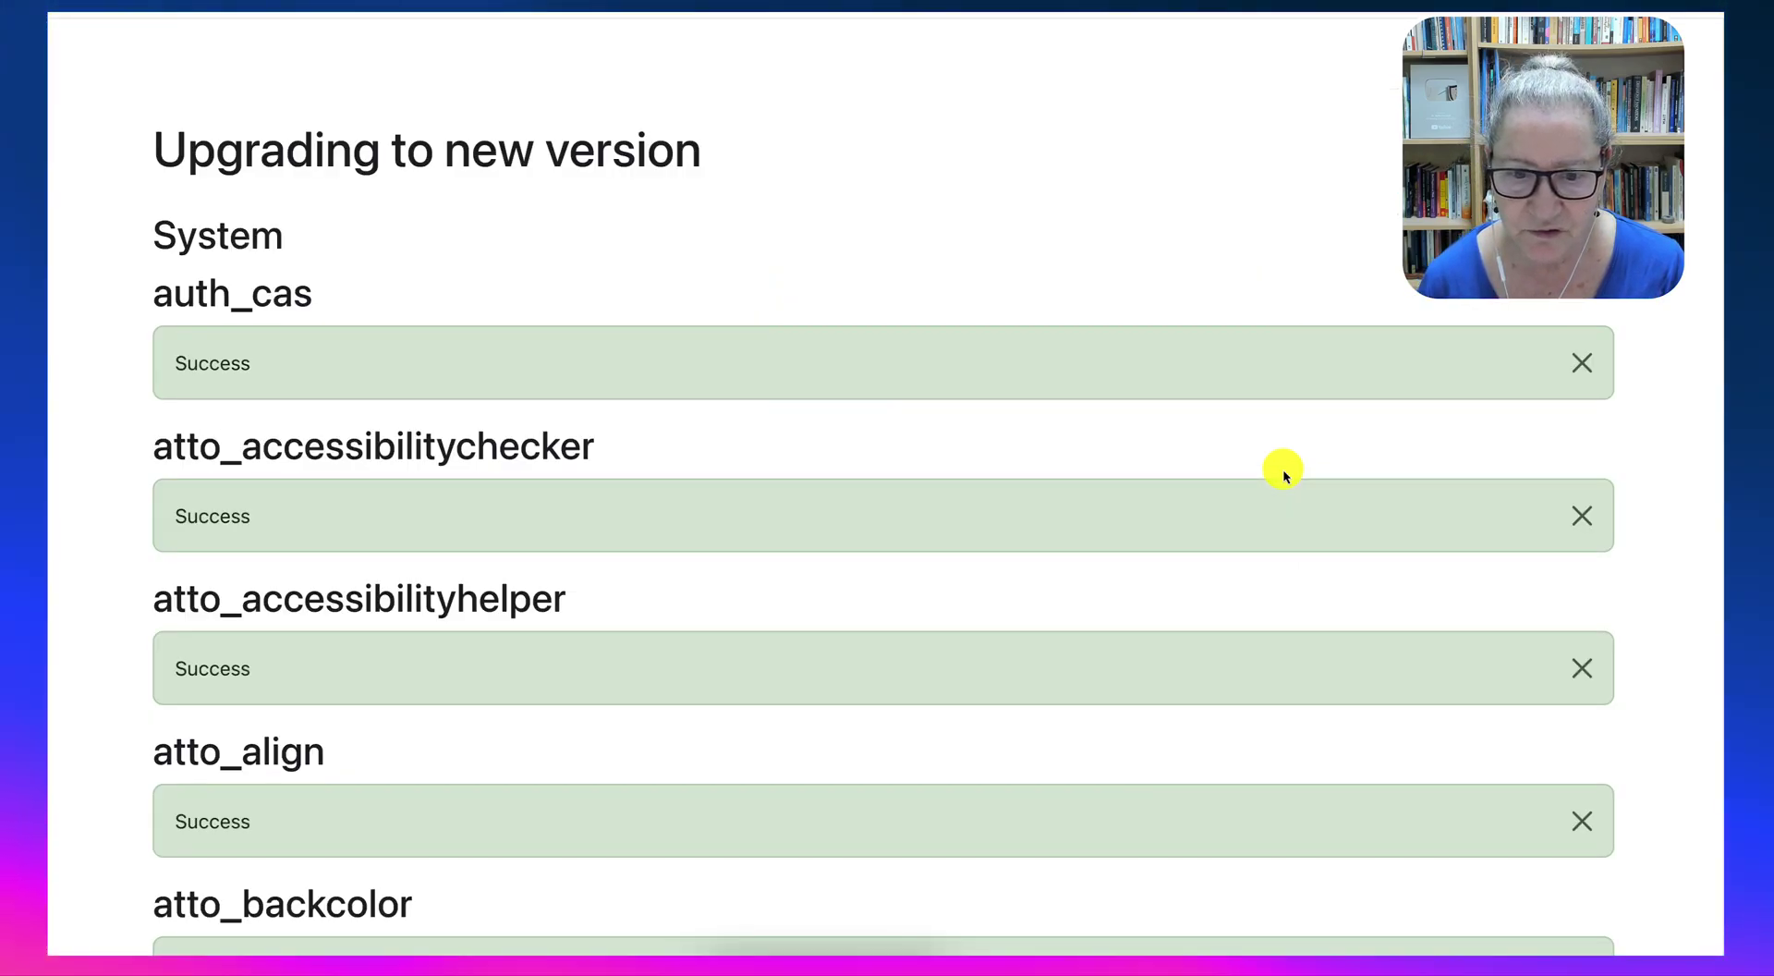
scroll(923, 523, "down", 1)
scroll(923, 523, "down", 7)
scroll(928, 528, "down", 6)
scroll(928, 525, "down", 4)
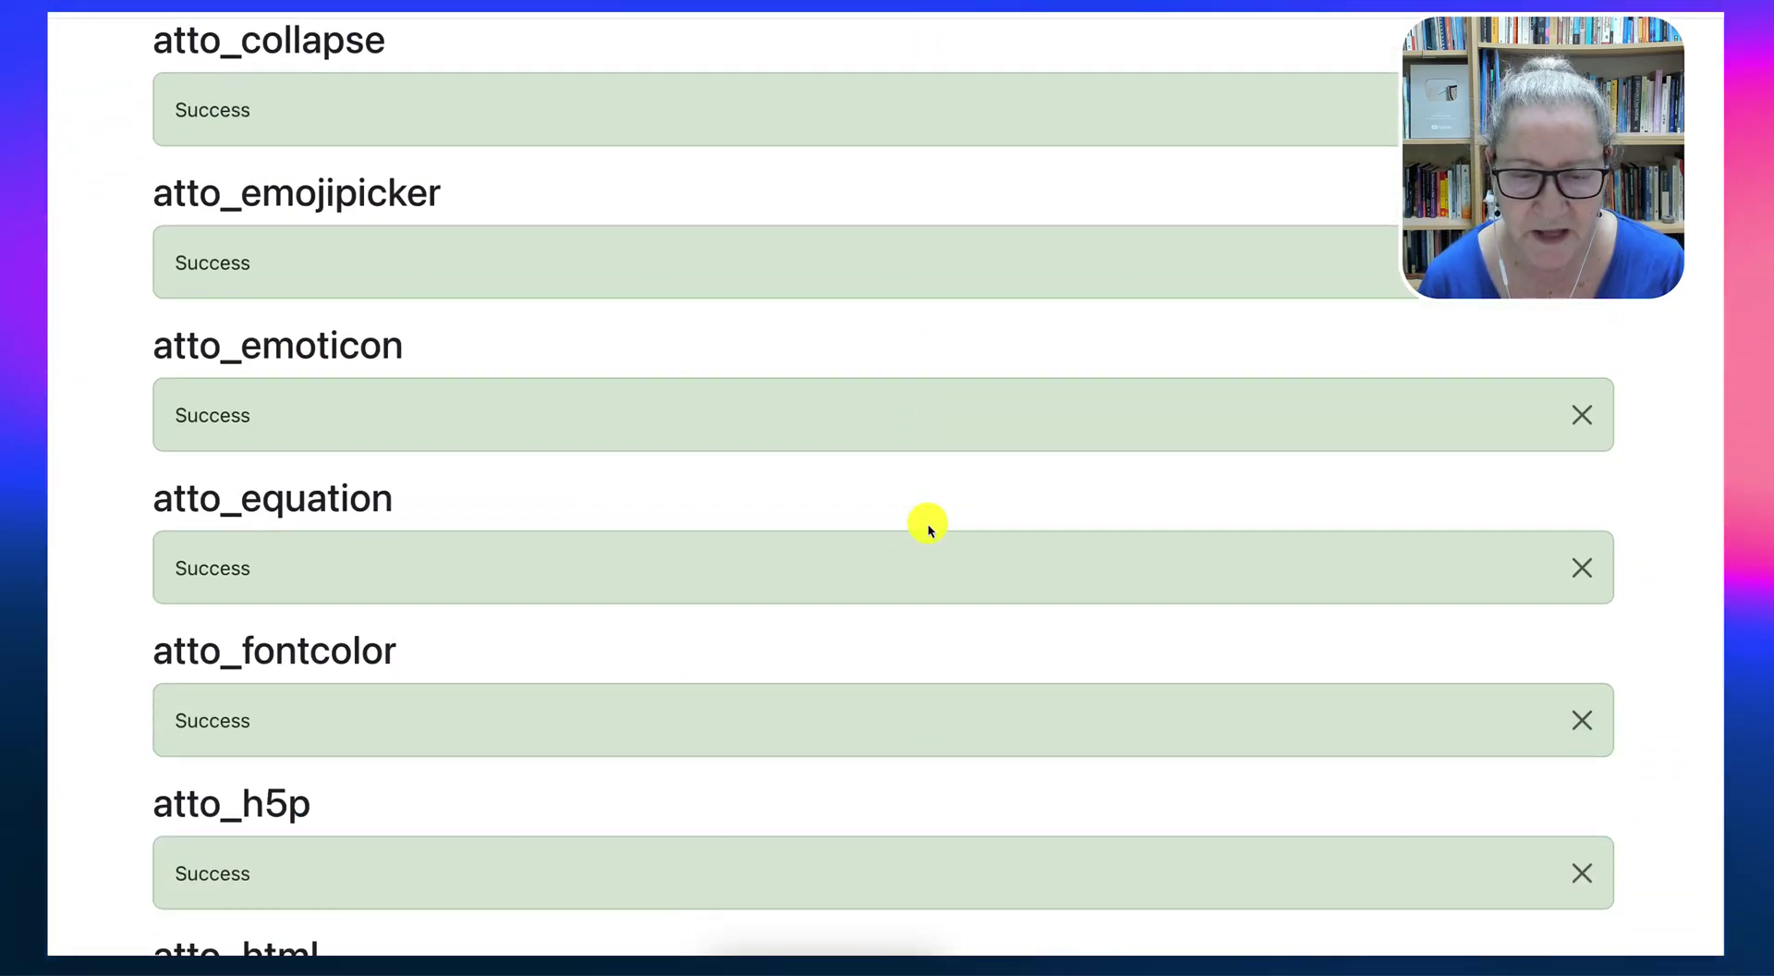
scroll(934, 476, "down", 1)
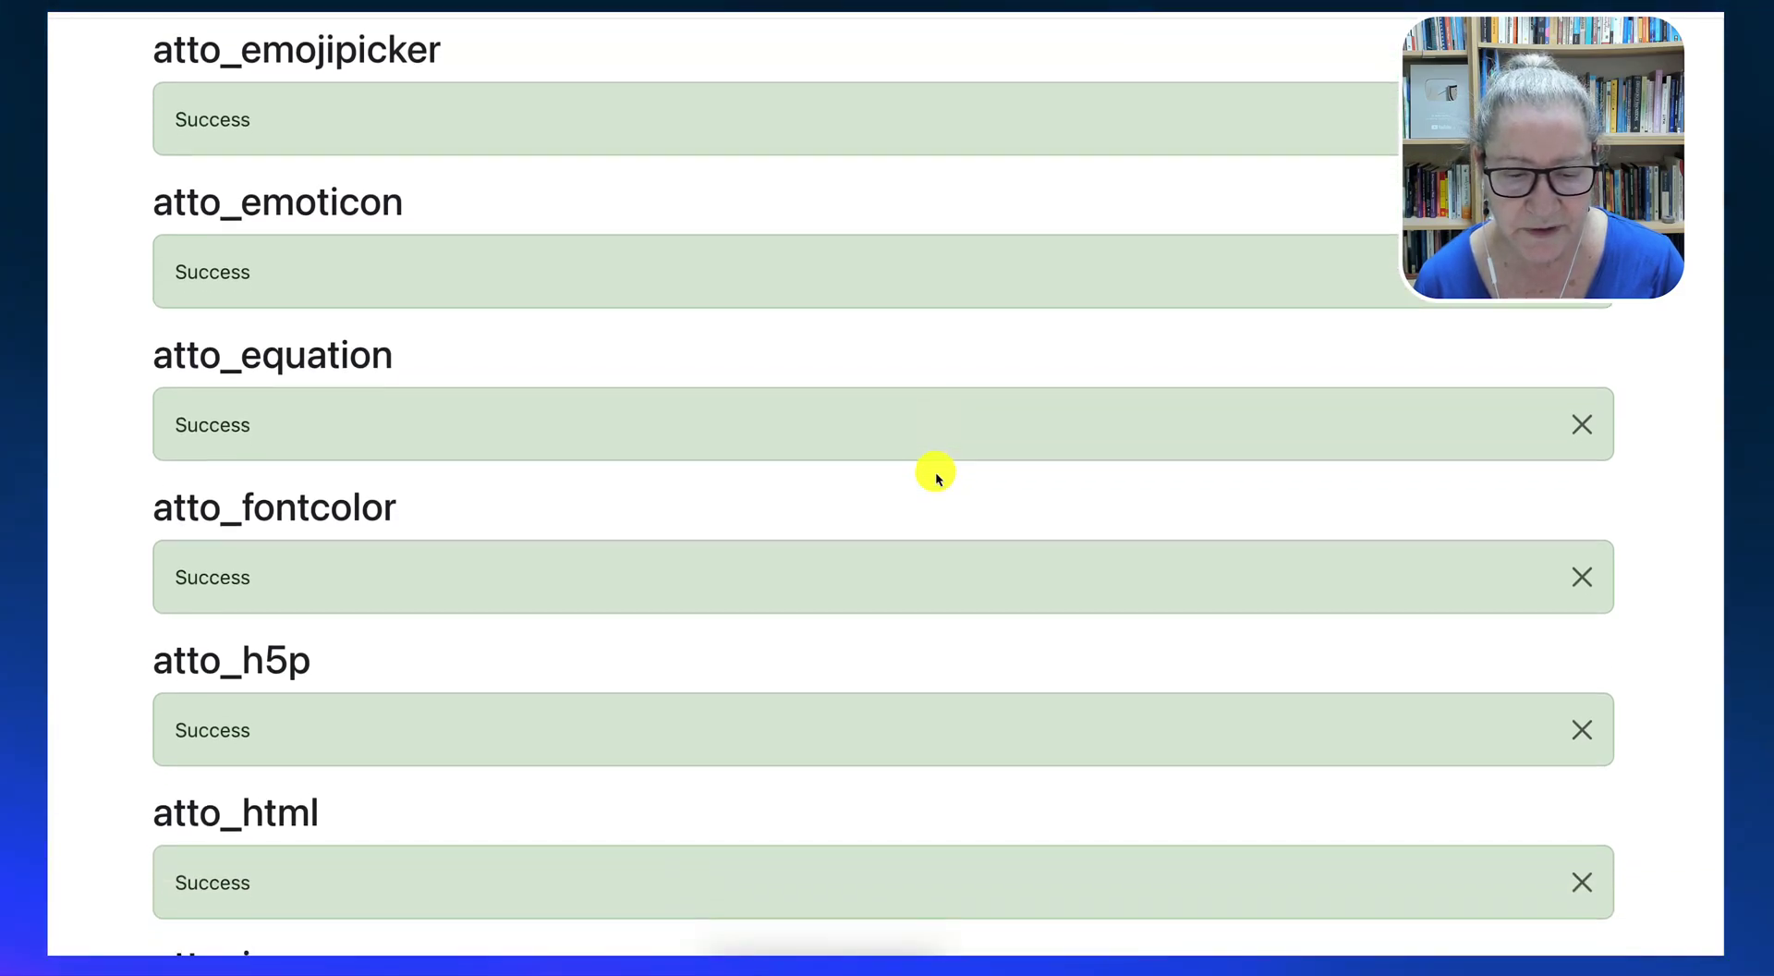
scroll(935, 475, "down", 1)
scroll(935, 476, "down", 5)
scroll(935, 476, "down", 3)
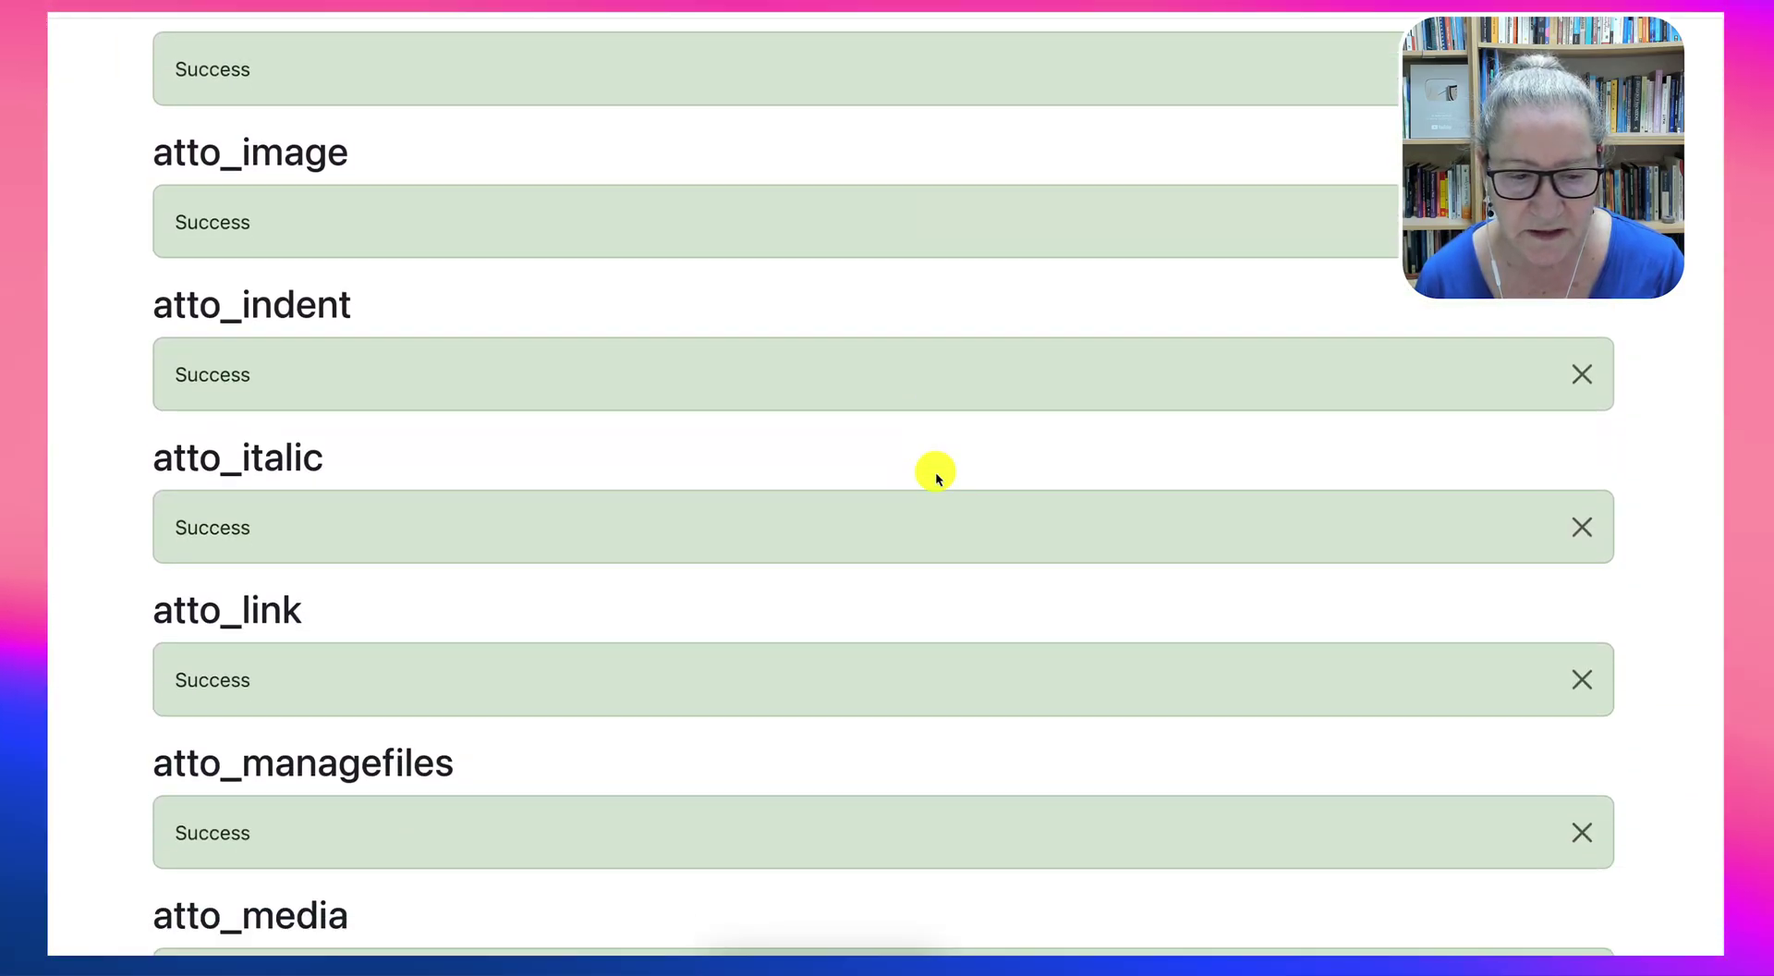
scroll(935, 476, "down", 2)
scroll(934, 476, "down", 3)
scroll(937, 477, "down", 5)
scroll(937, 477, "down", 3)
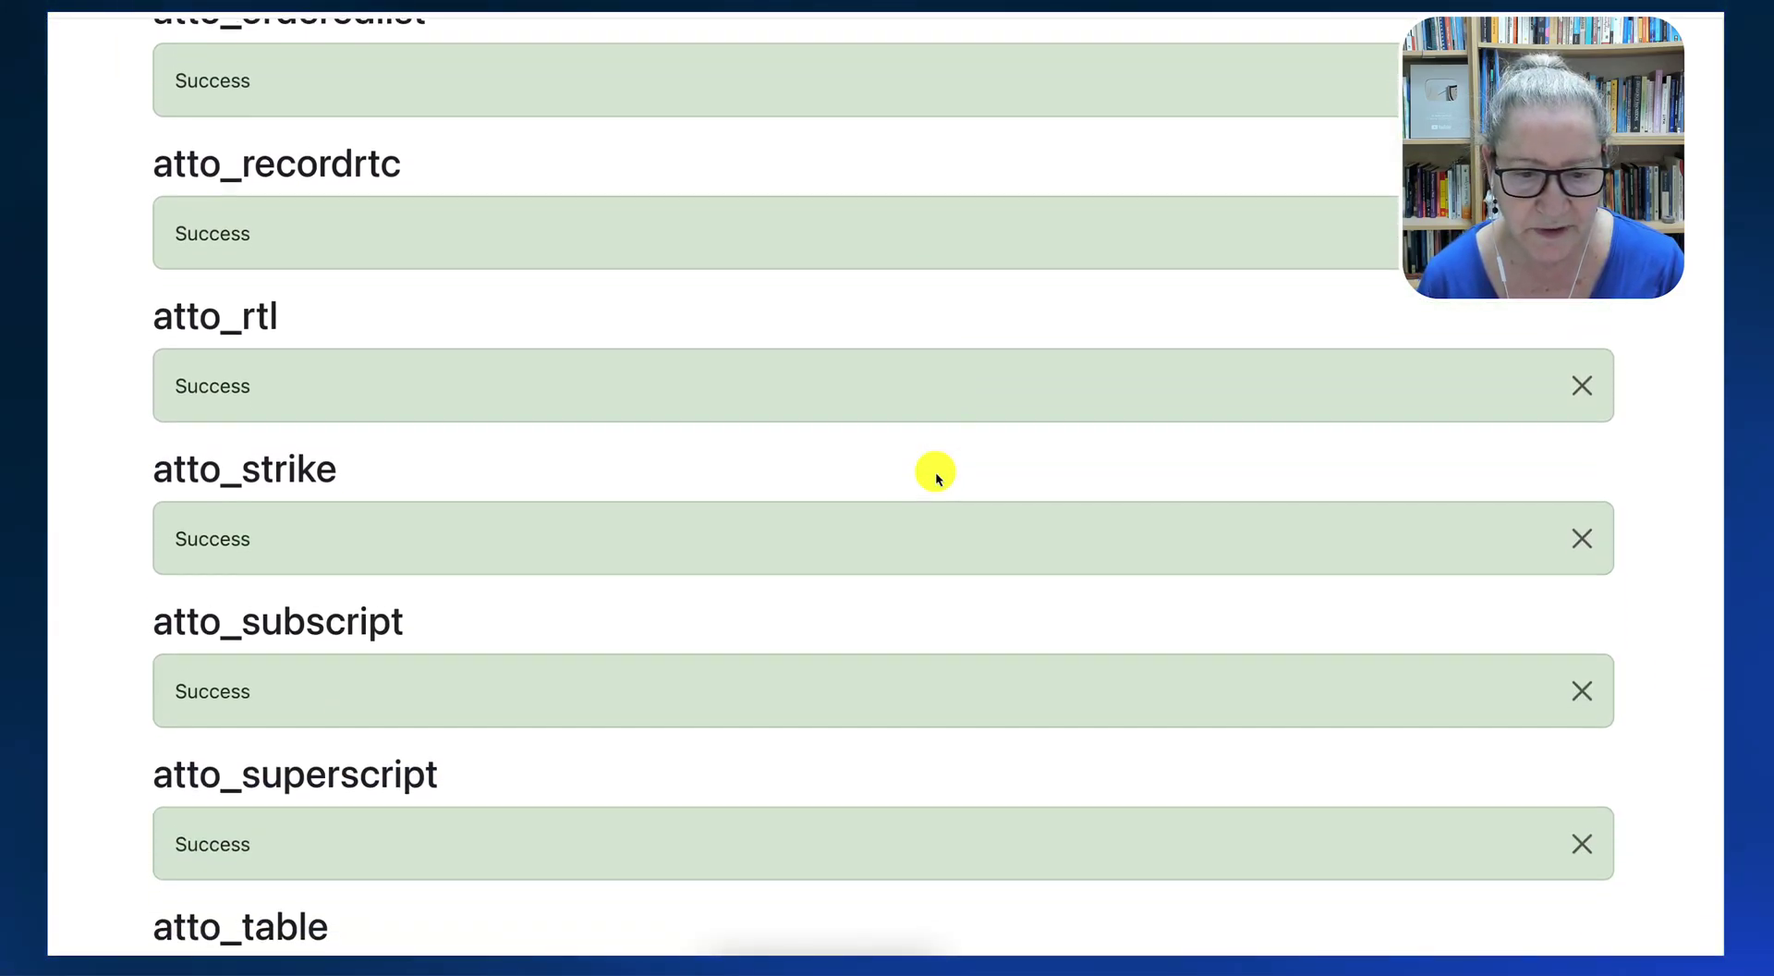
scroll(937, 476, "down", 2)
scroll(941, 475, "down", 6)
scroll(942, 471, "down", 1)
scroll(809, 675, "down", 4)
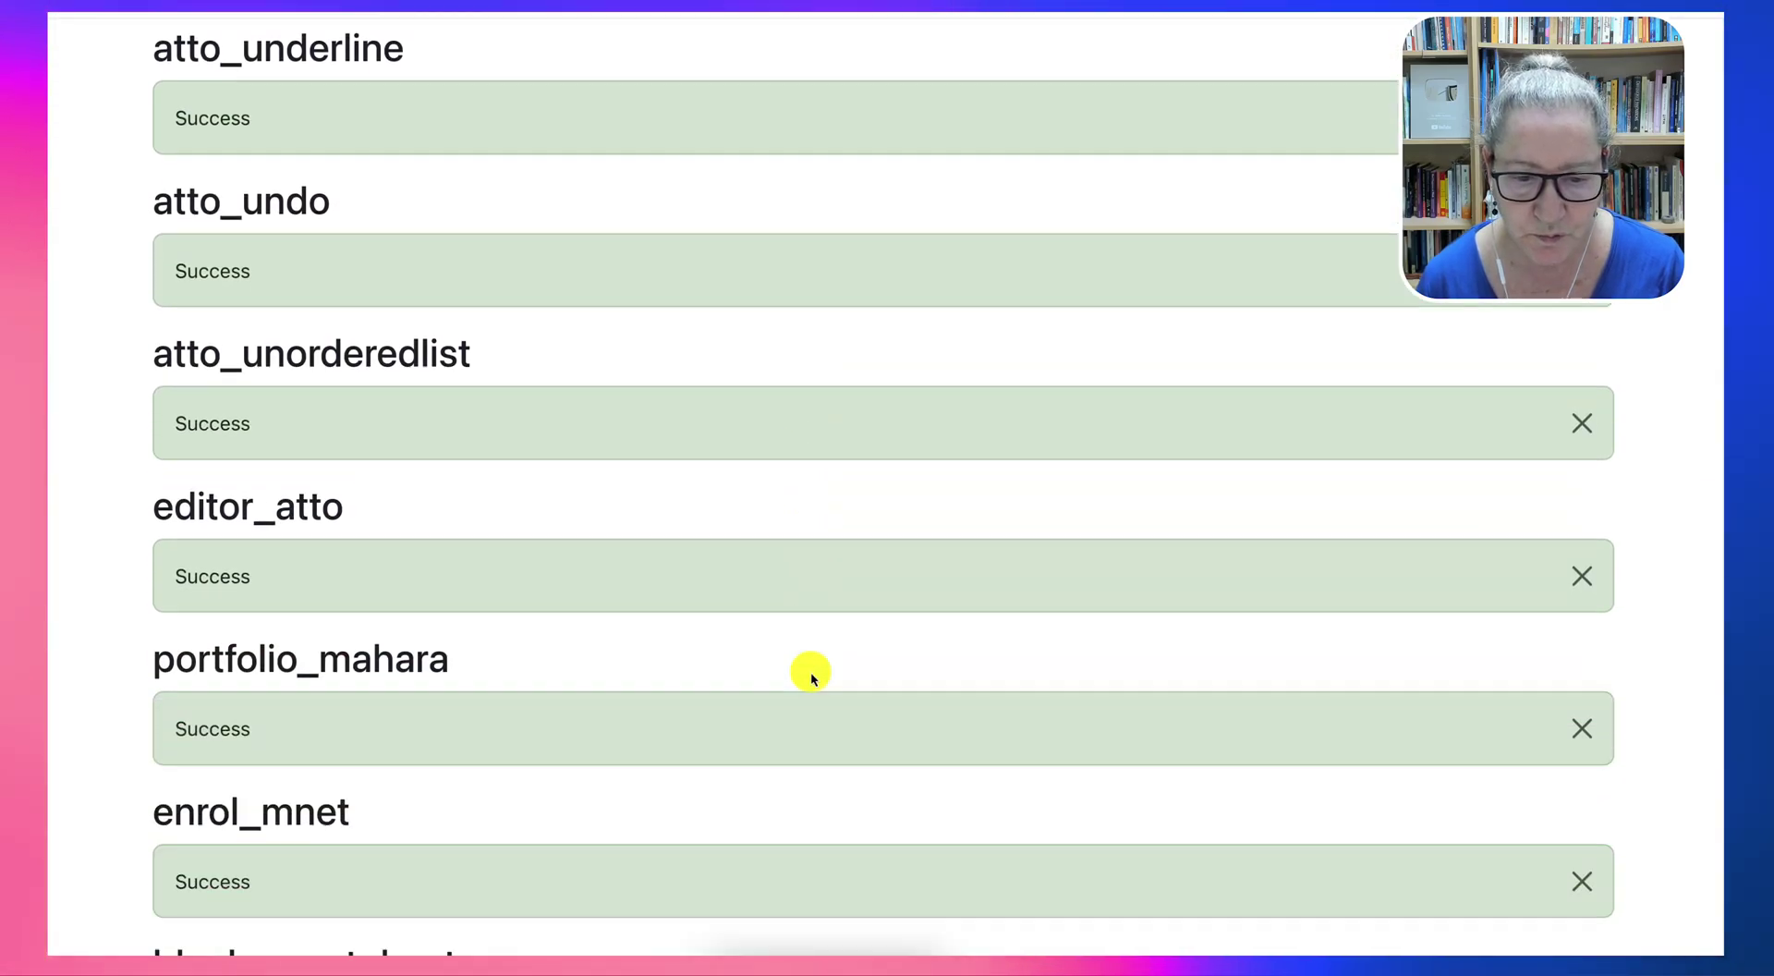
scroll(809, 674, "down", 6)
scroll(857, 646, "down", 3)
scroll(862, 638, "down", 7)
scroll(862, 638, "down", 3)
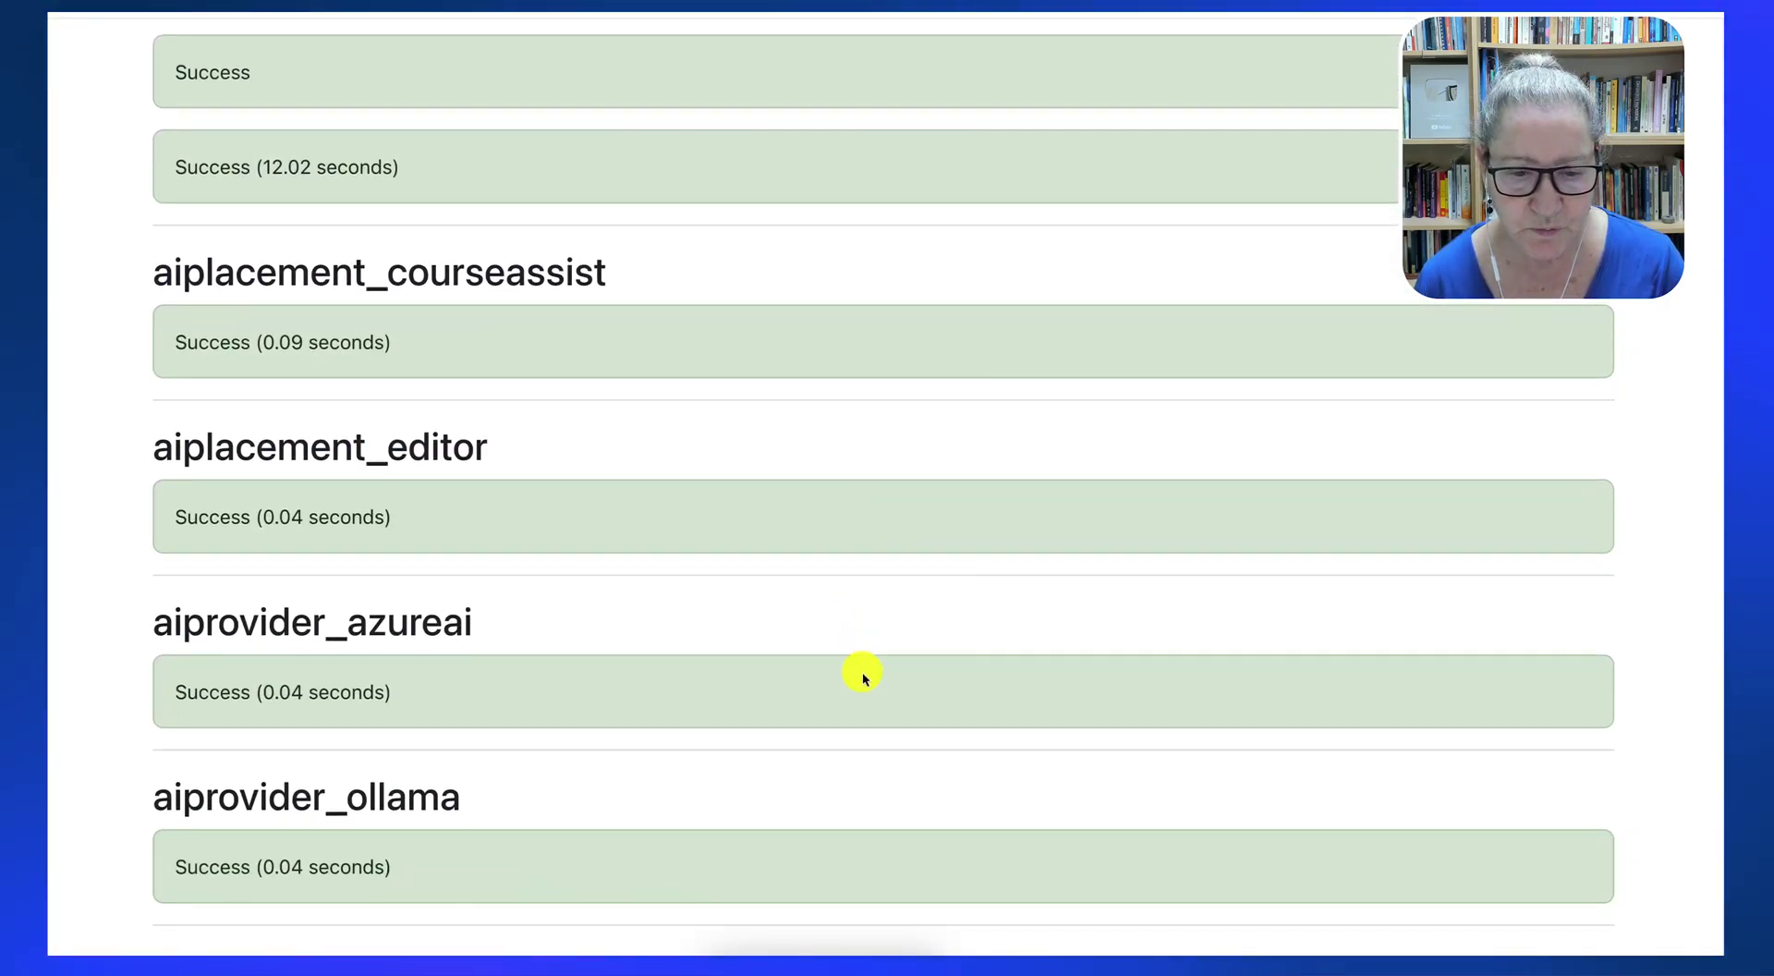
scroll(862, 675, "down", 4)
scroll(862, 675, "down", 7)
scroll(862, 670, "down", 15)
scroll(861, 671, "down", 5)
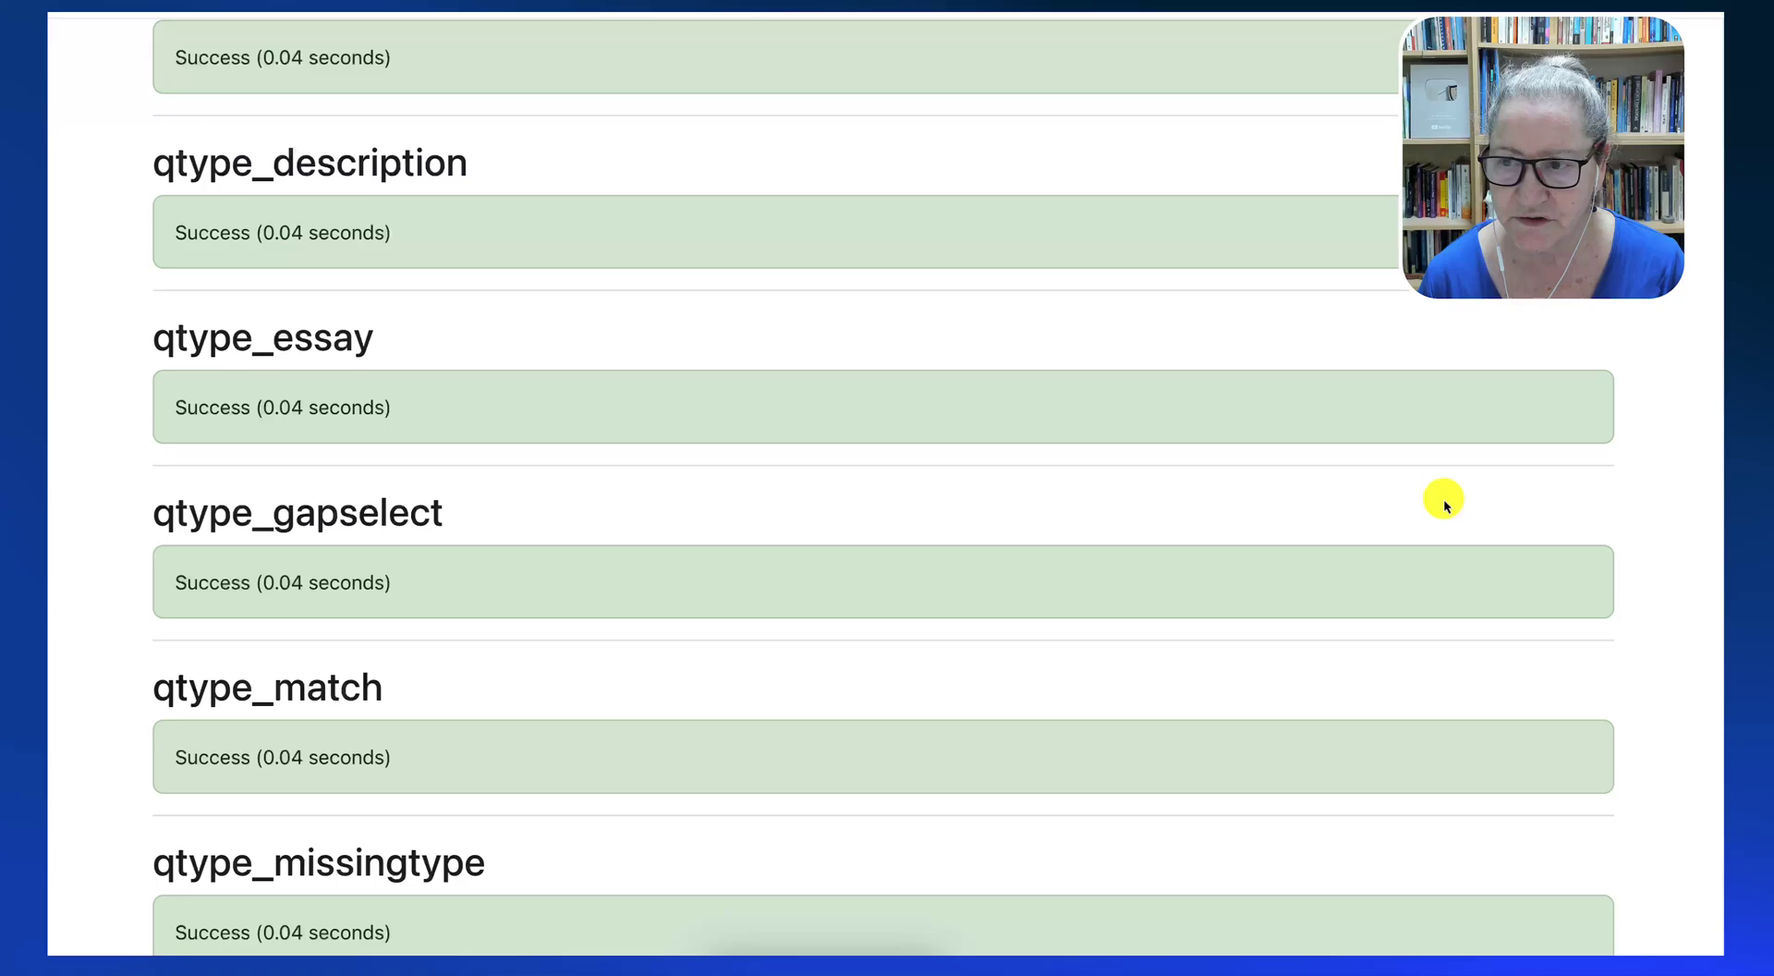
scroll(1716, 284, "up", 1)
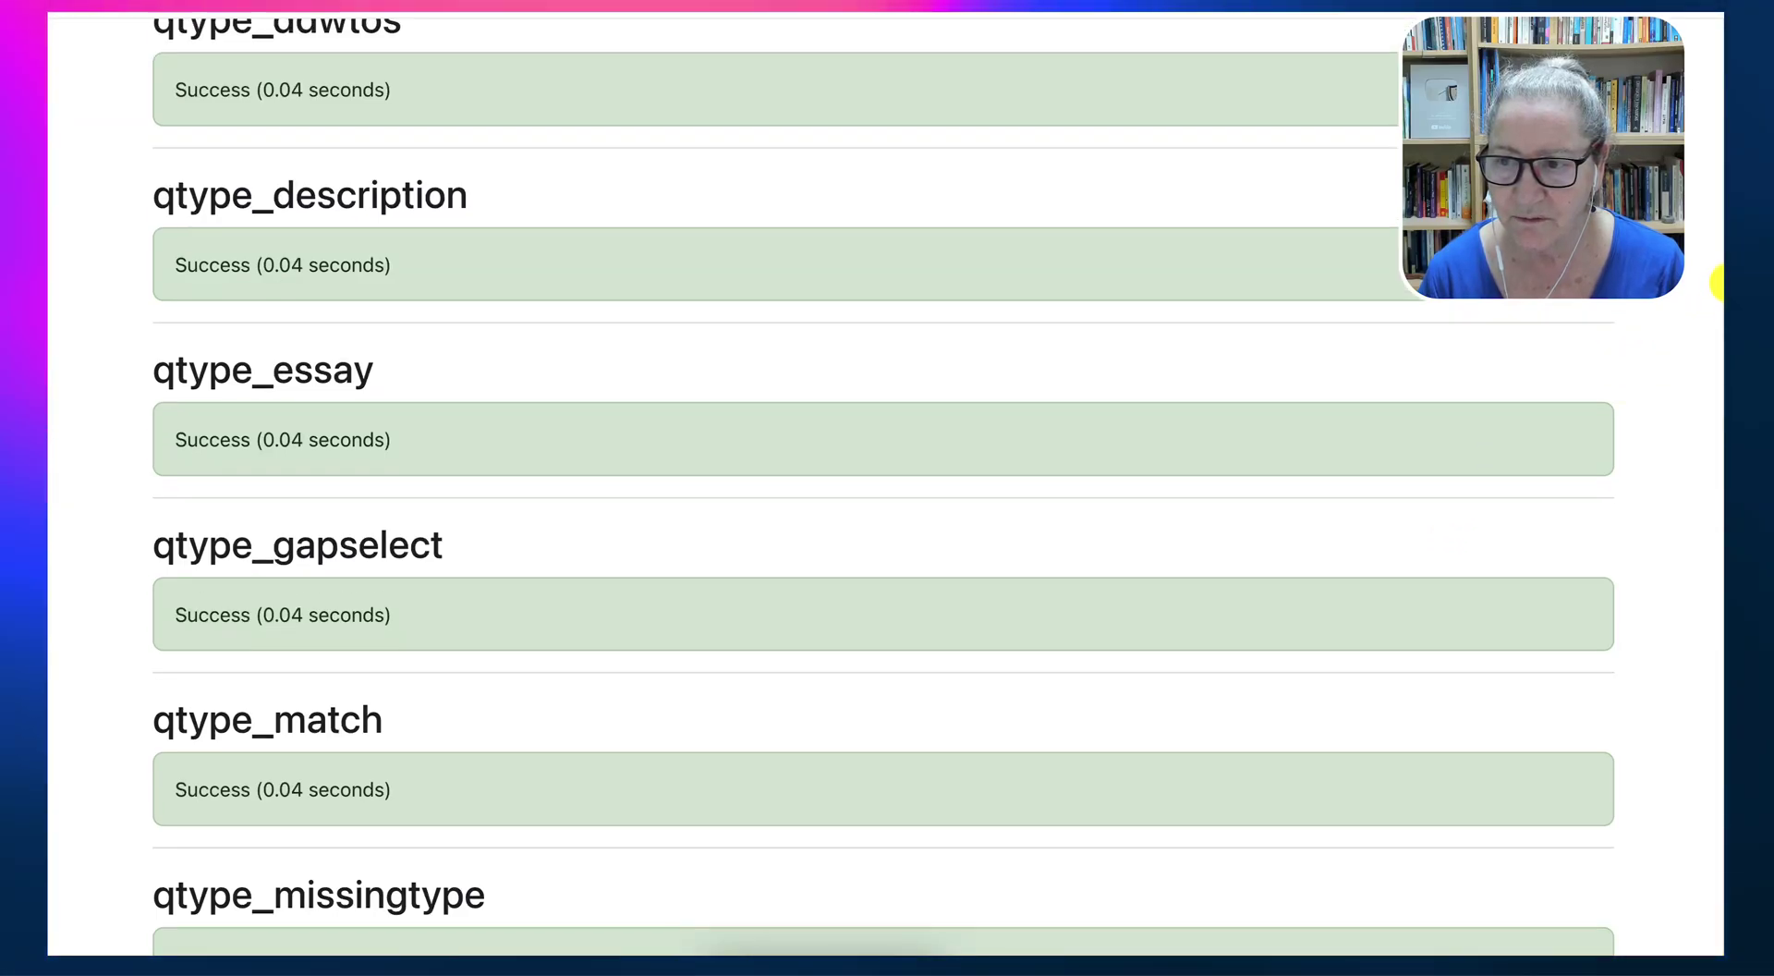
scroll(1718, 245, "up", 1)
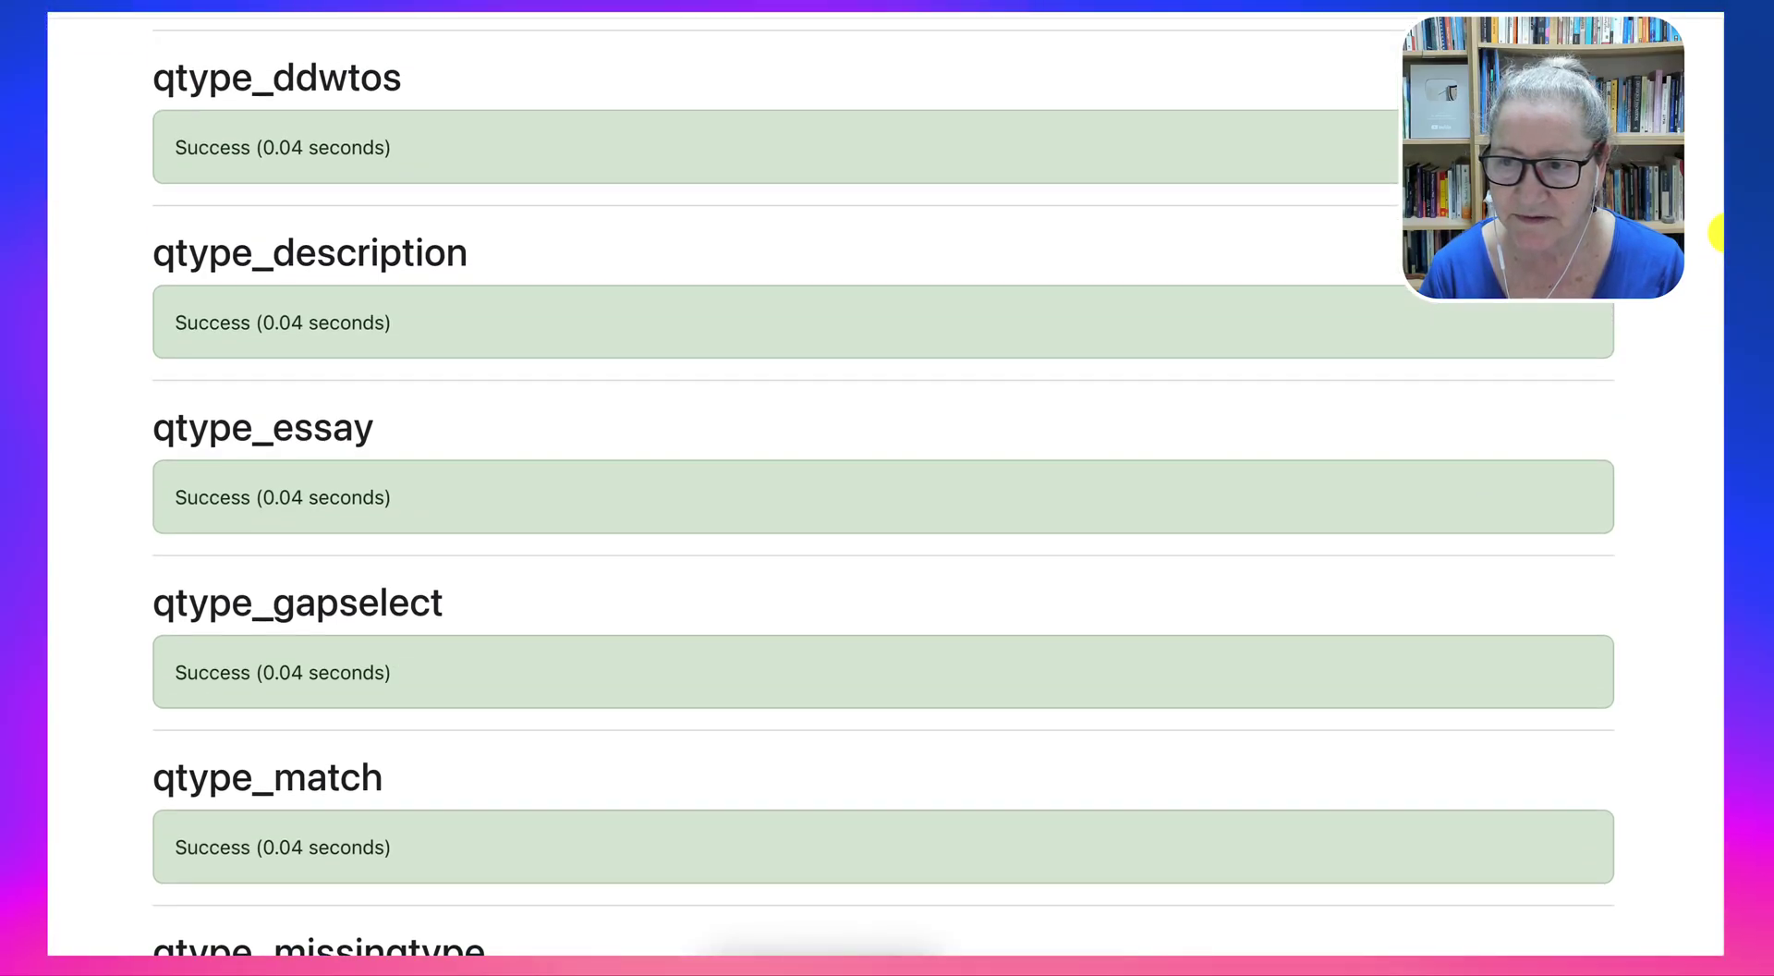
scroll(1716, 233, "down", 1)
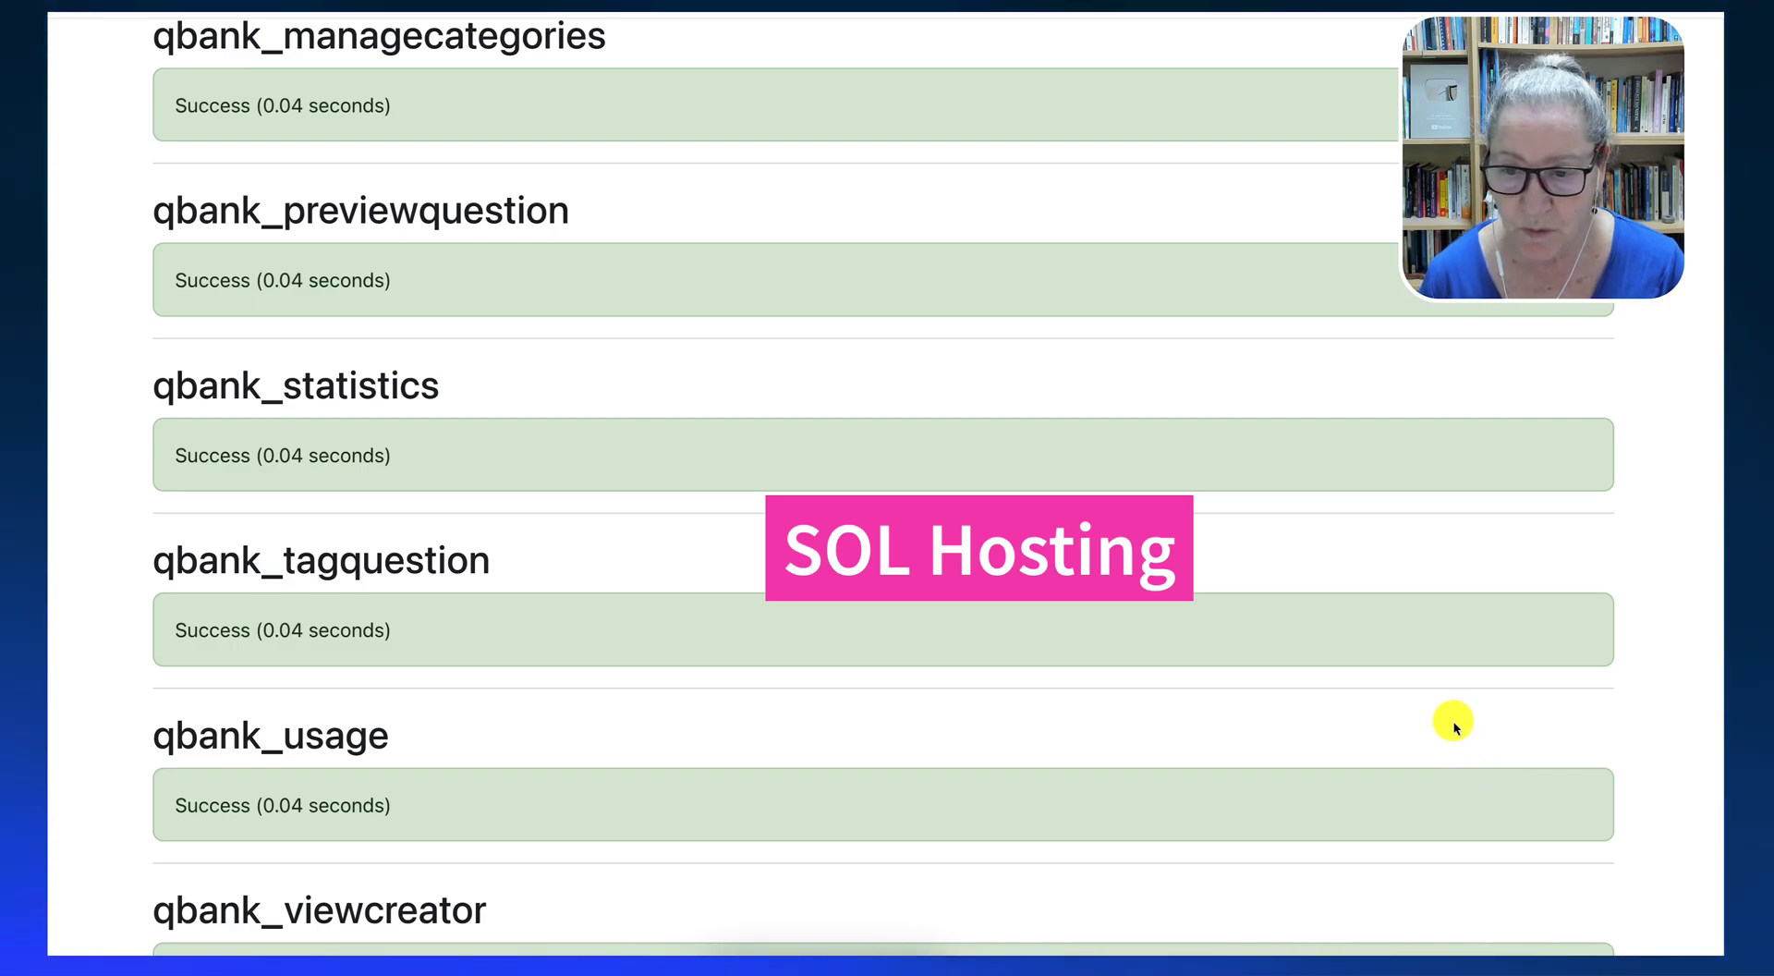
scroll(1489, 715, "down", 2)
scroll(1489, 715, "down", 2)
scroll(1489, 715, "down", 4)
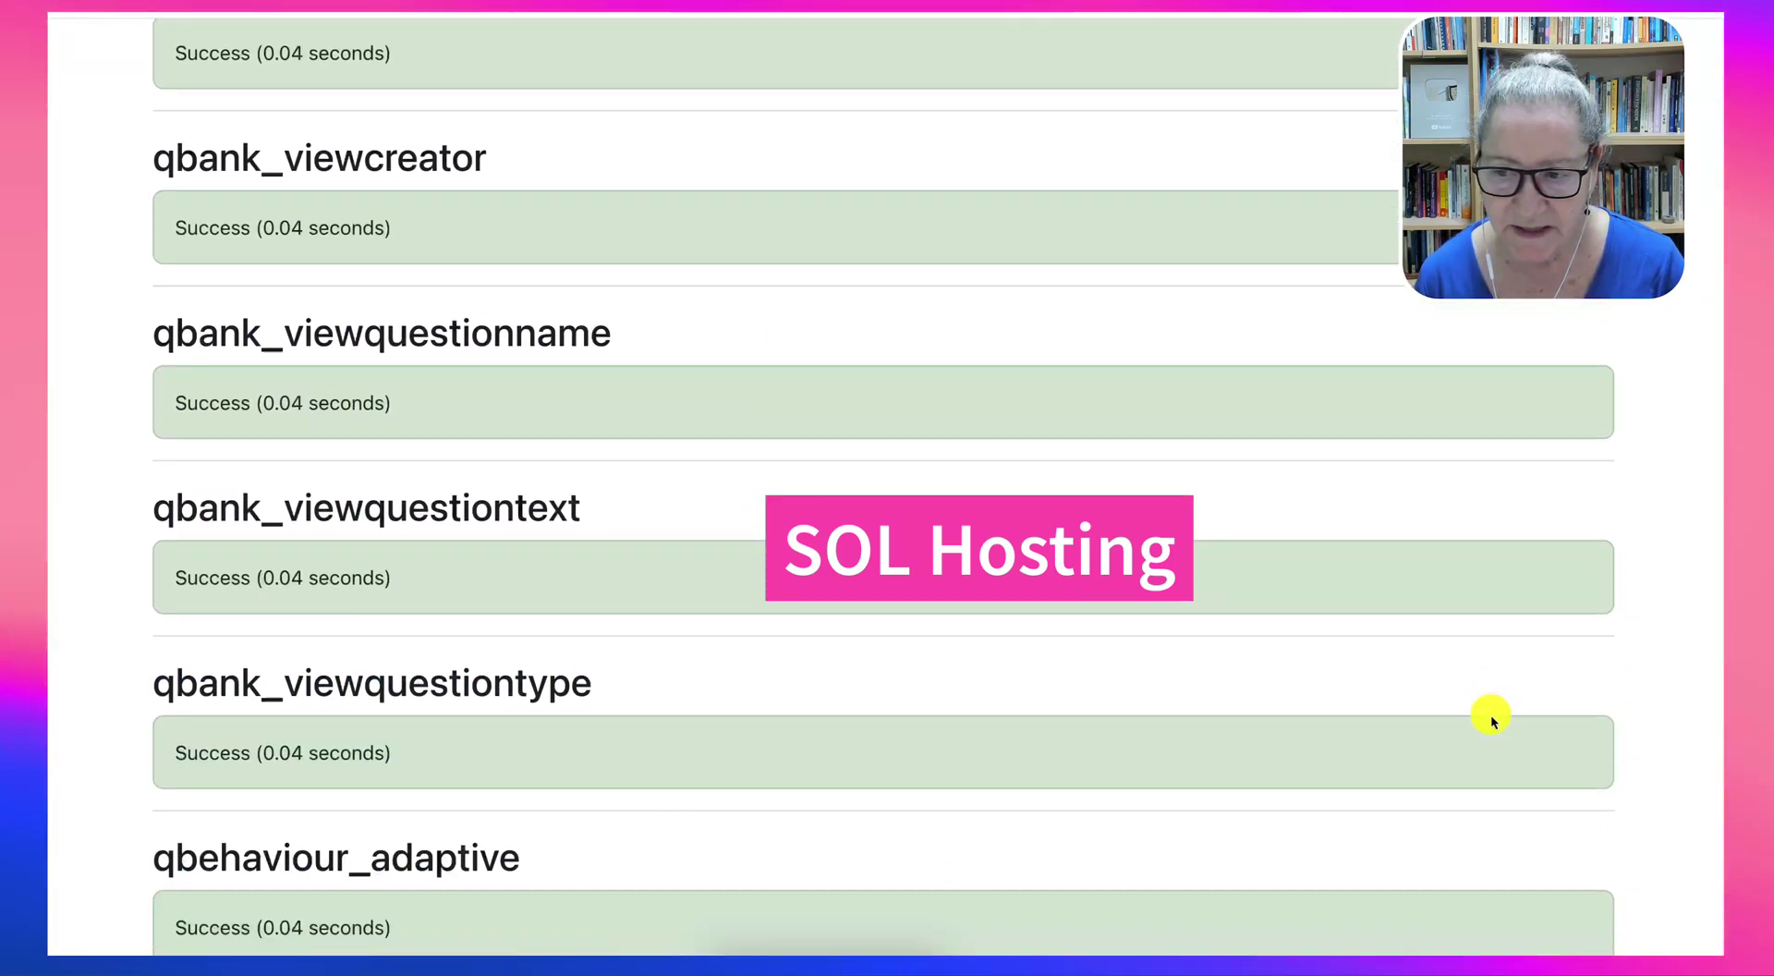
scroll(1489, 714, "down", 3)
scroll(1489, 715, "down", 3)
scroll(1489, 715, "down", 3)
scroll(1489, 715, "down", 3)
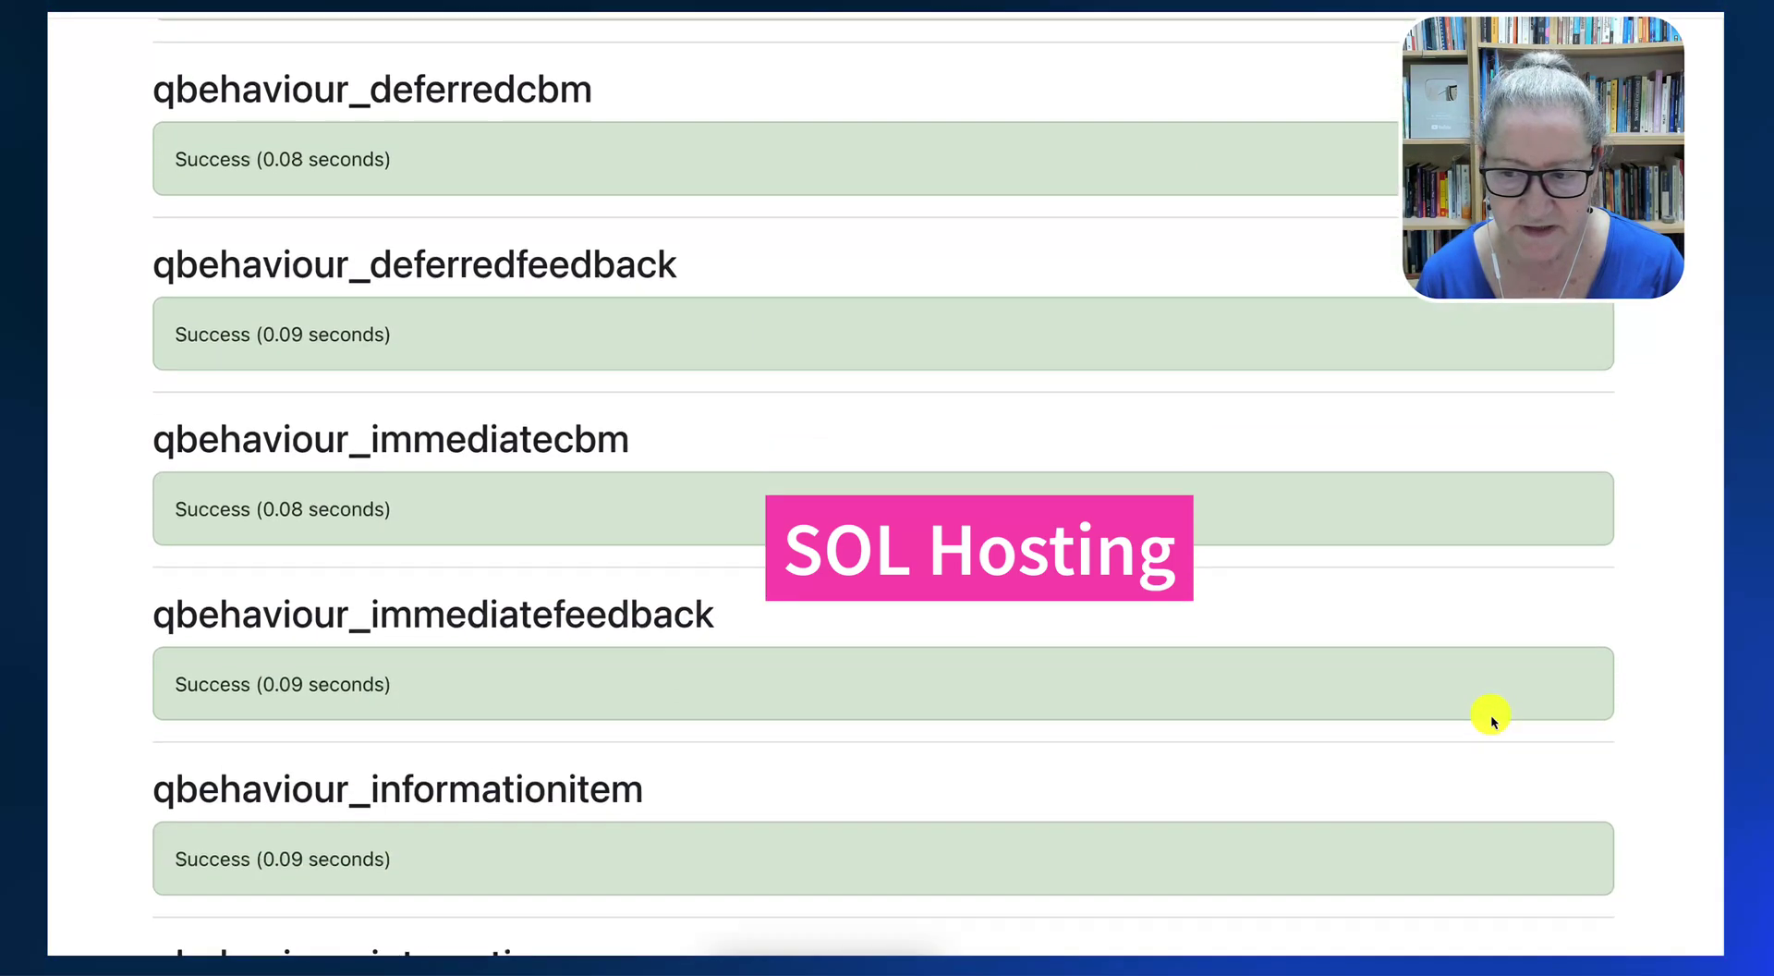
scroll(1490, 715, "down", 8)
scroll(1490, 714, "down", 10)
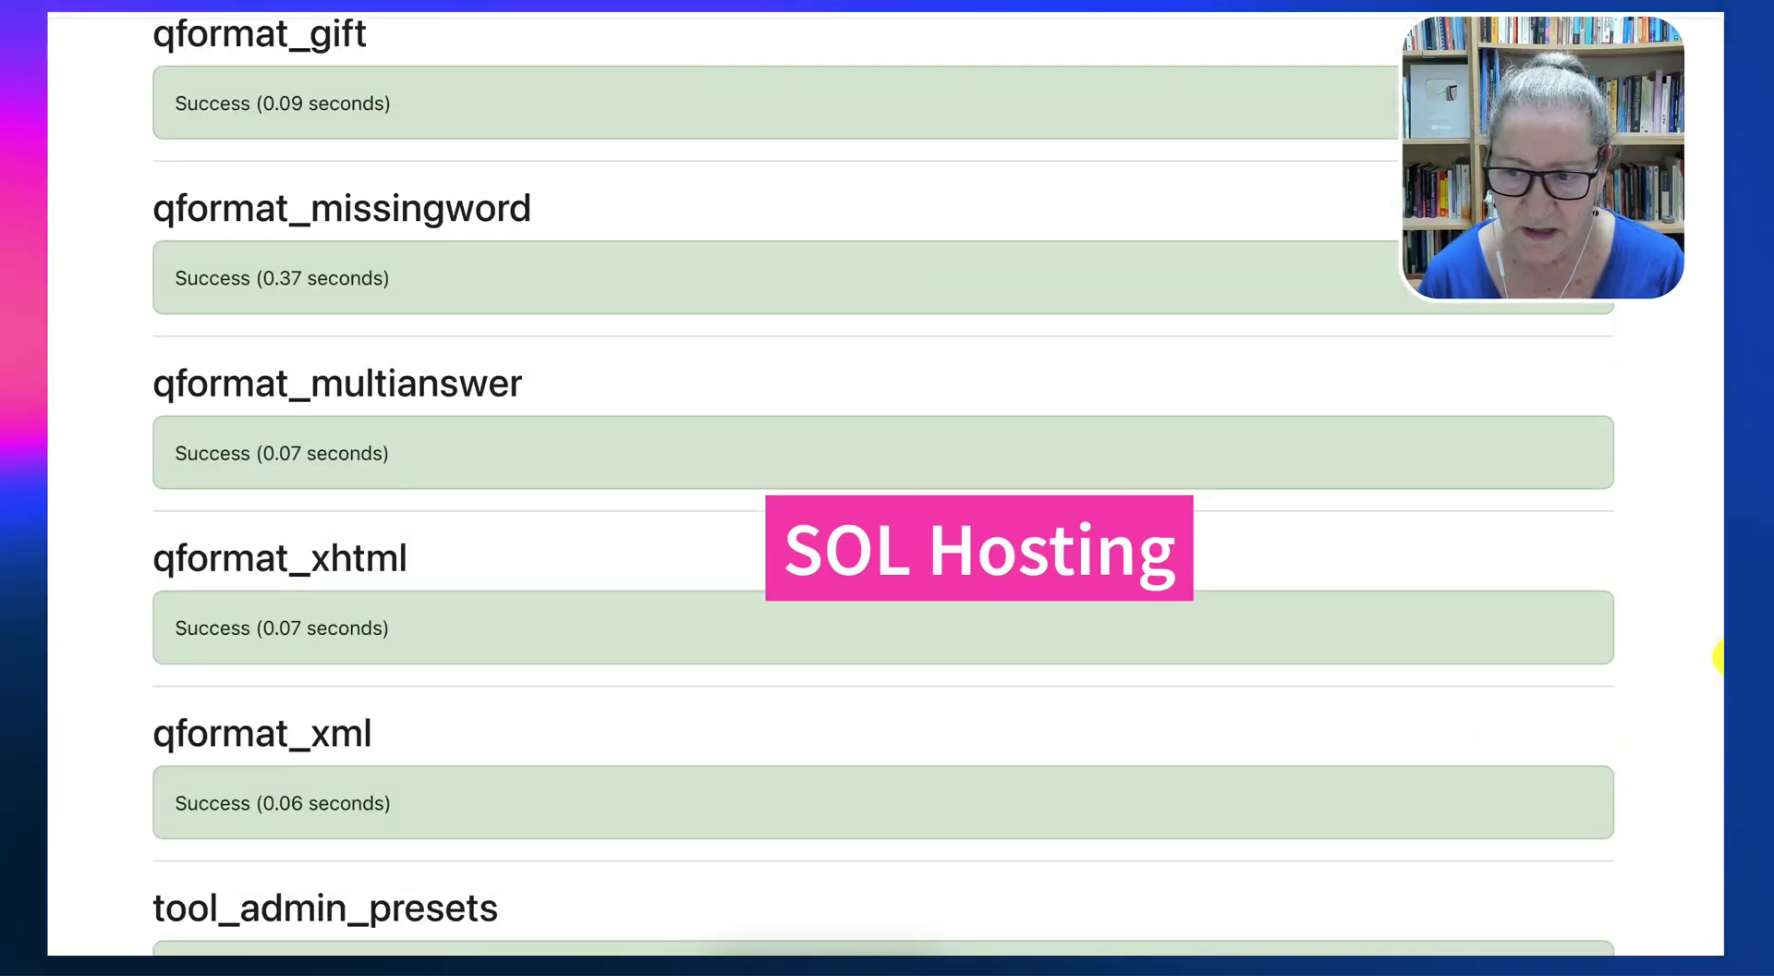
scroll(1716, 658, "down", 15)
scroll(1715, 725, "down", 20)
scroll(1715, 725, "up", 1)
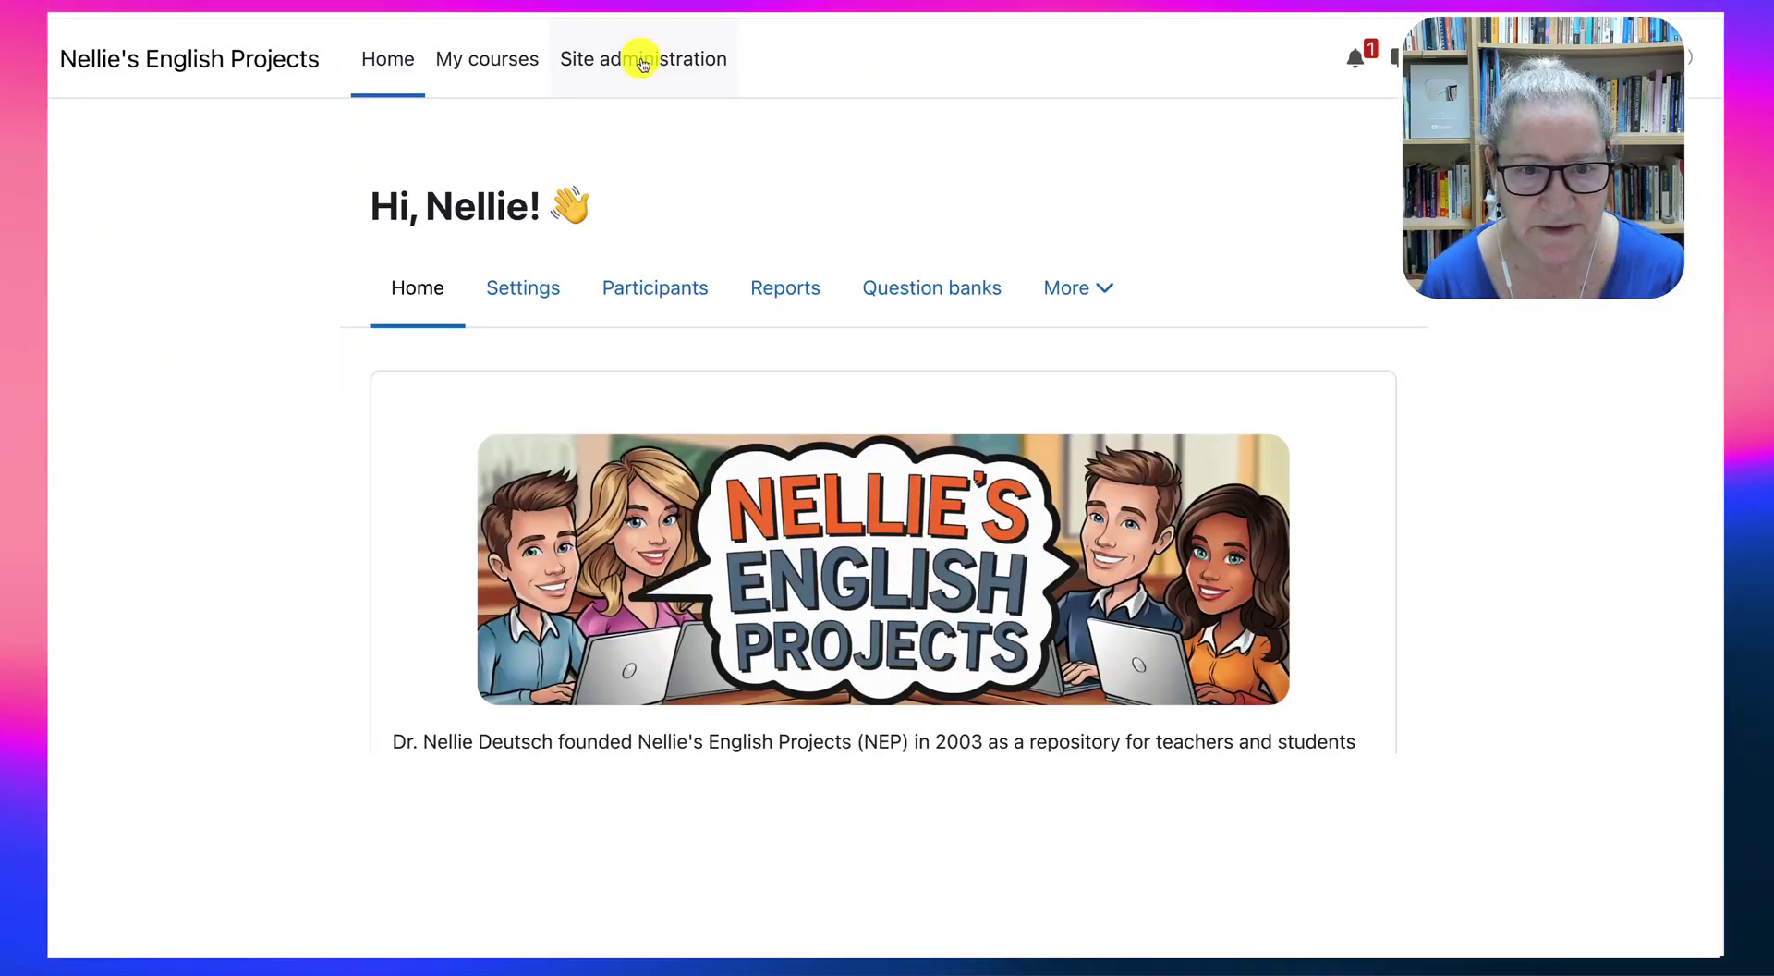
Go to Site administration and open Notifications under General
left_click(642, 61)
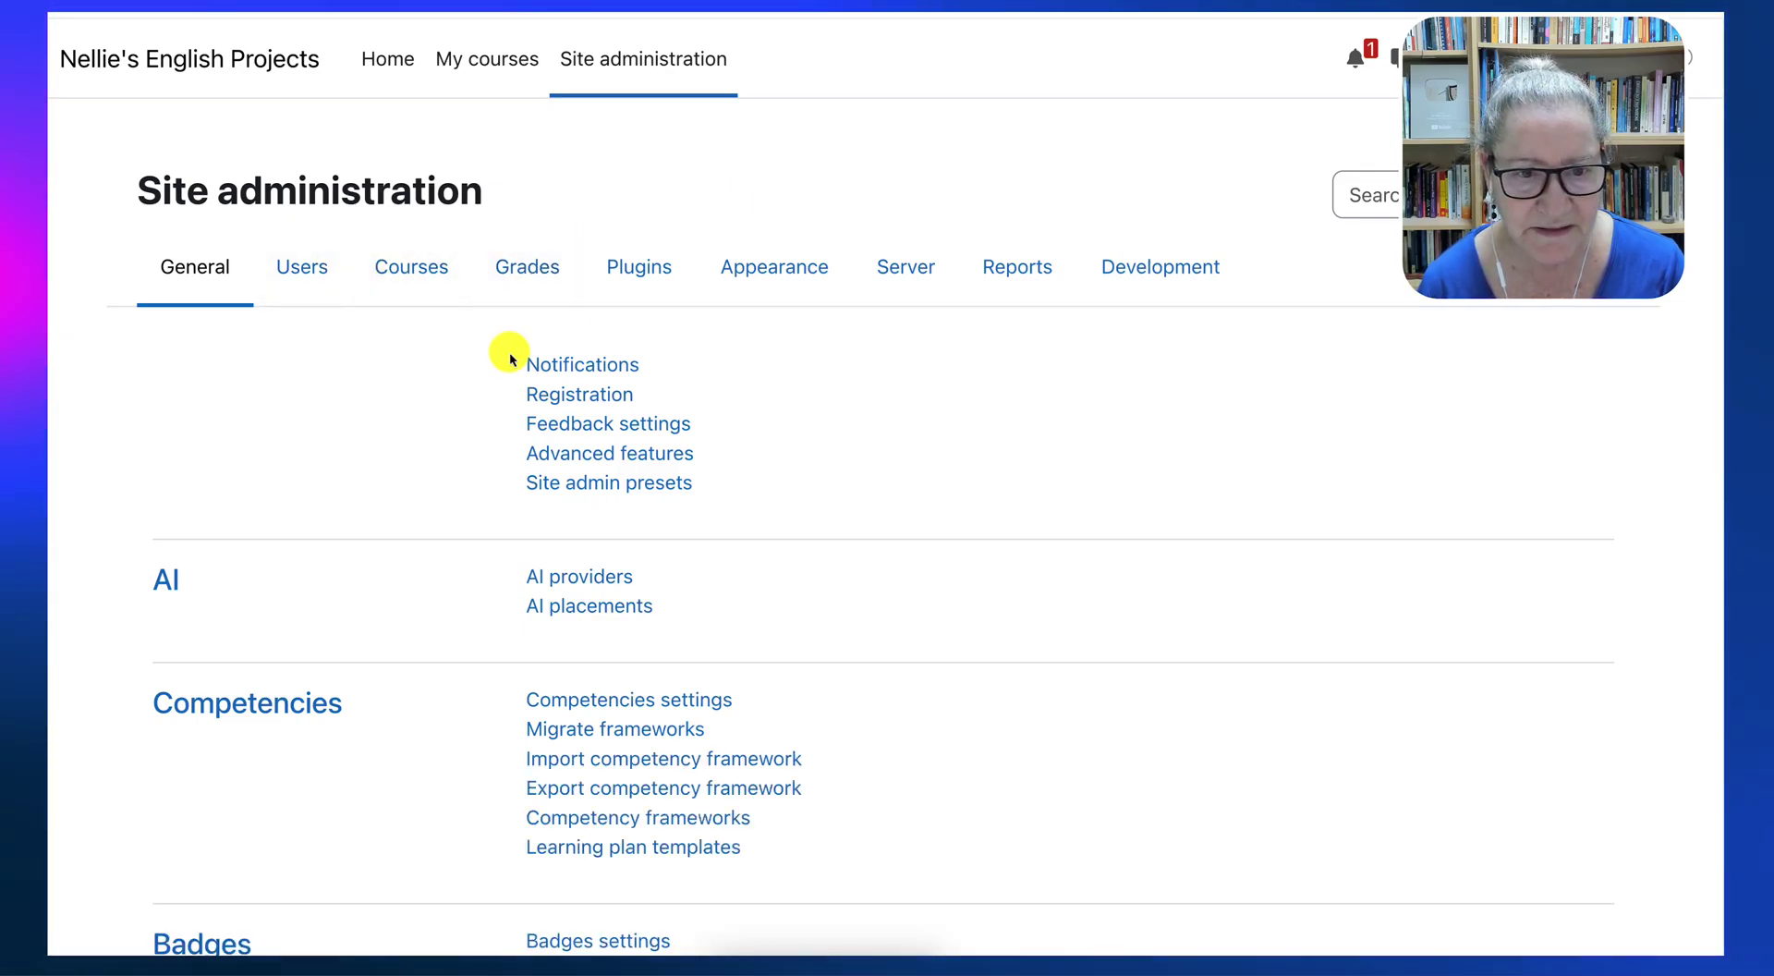
left_click(623, 364)
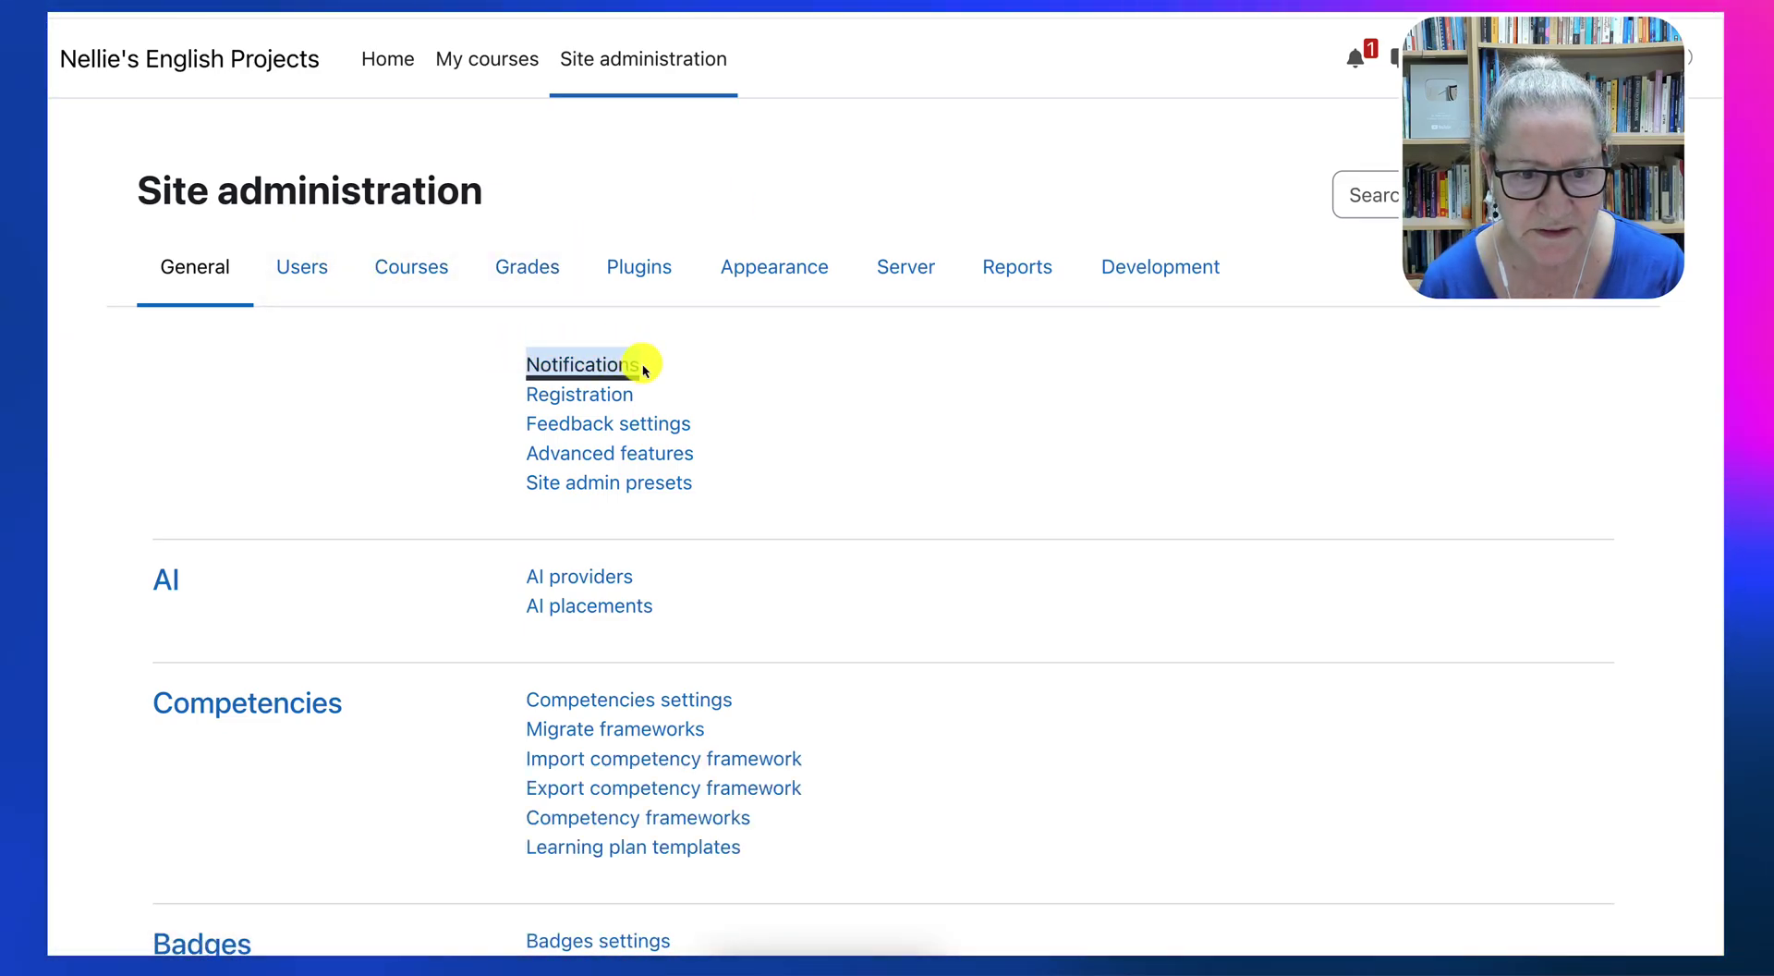
Save the new post-upgrade settings, leaving quiz, SMS, RecordRTC and theme options at defaults
scroll(642, 363, "down", 5)
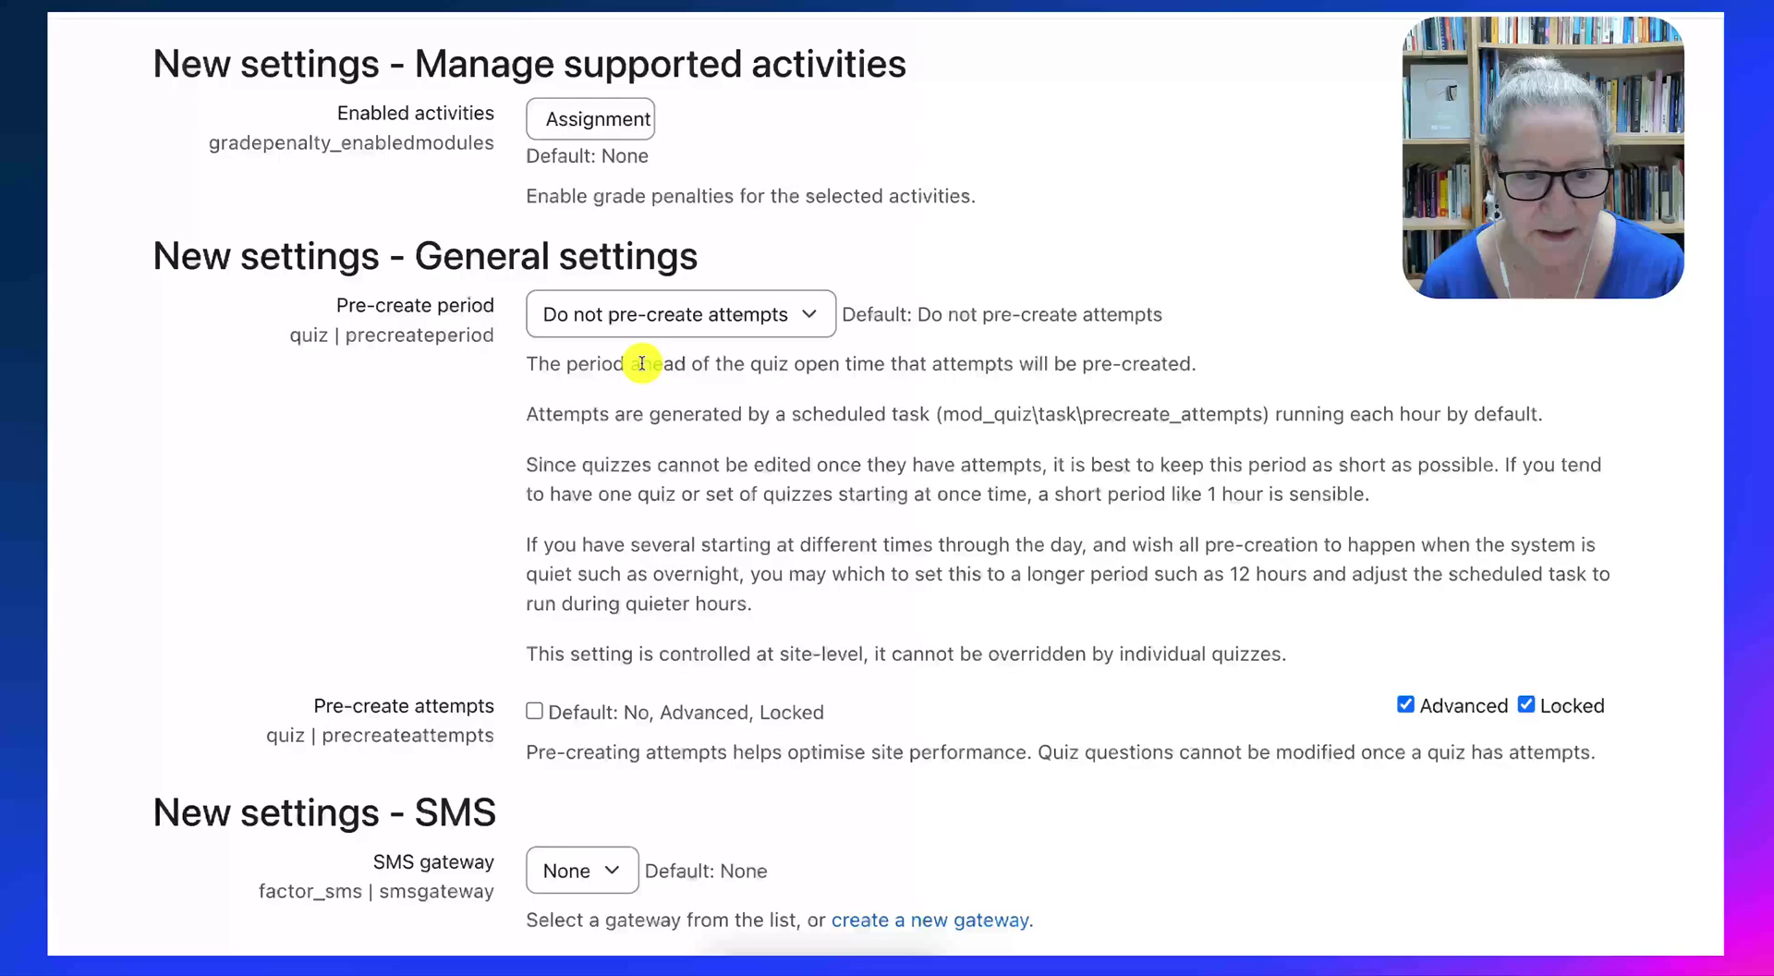
scroll(642, 363, "down", 5)
scroll(647, 364, "down", 3)
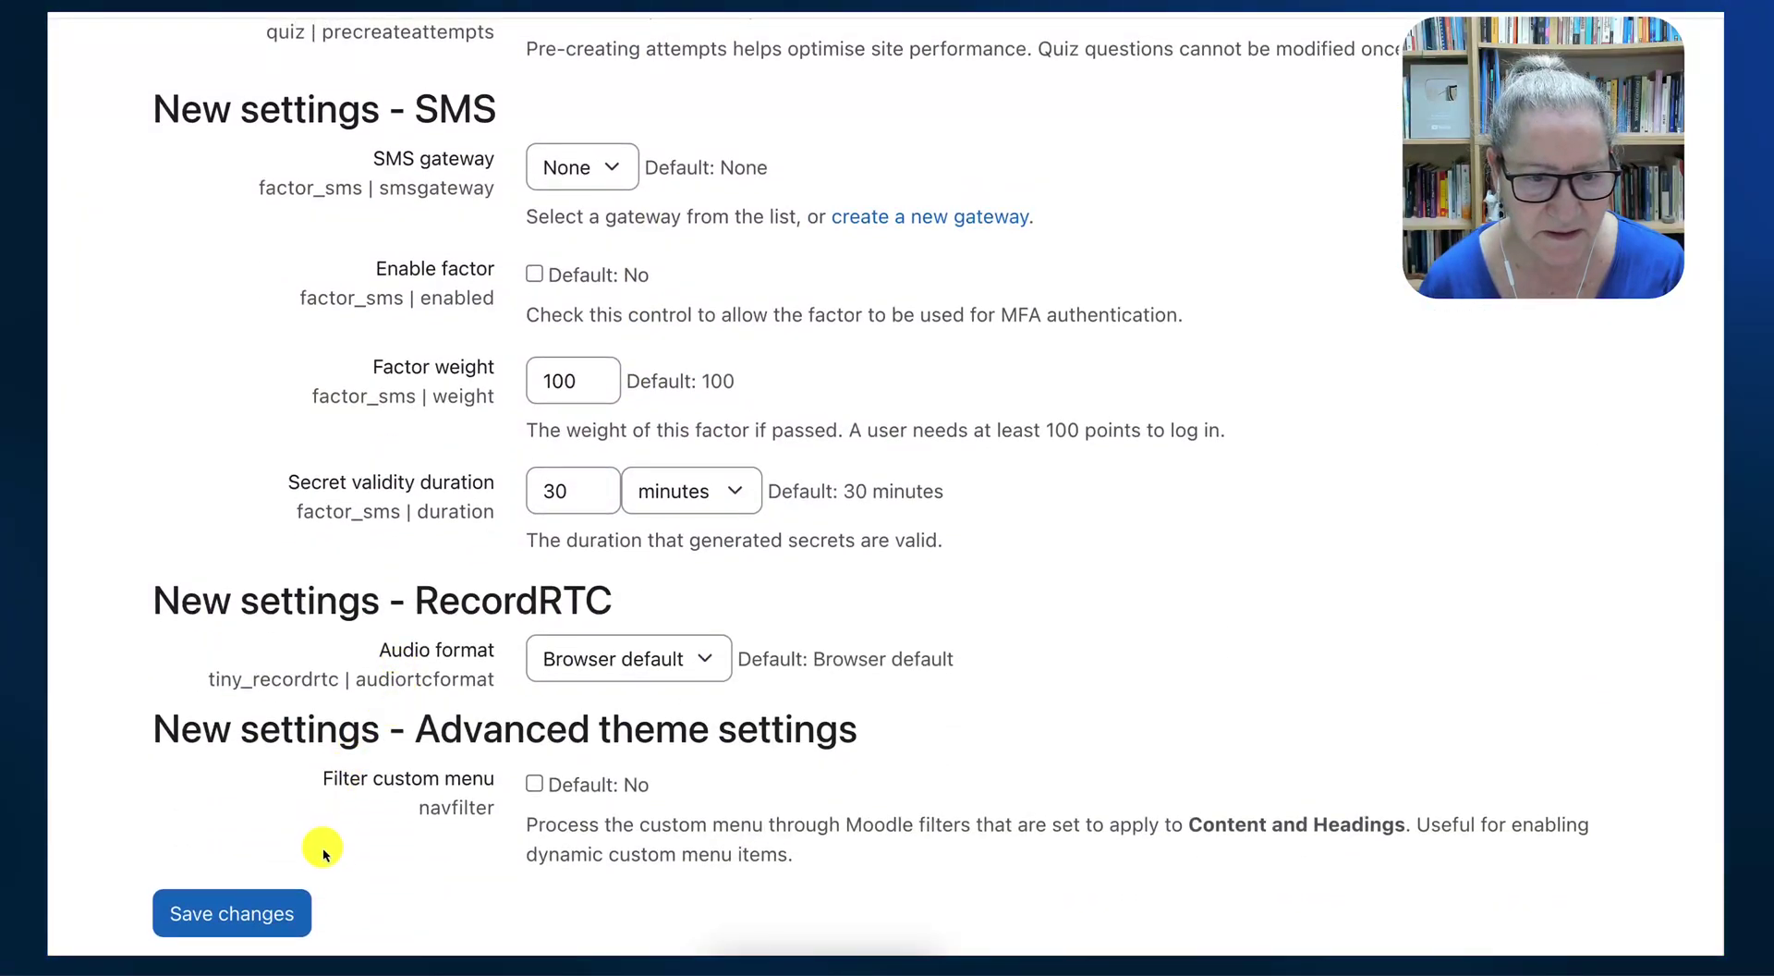
left_click(261, 922)
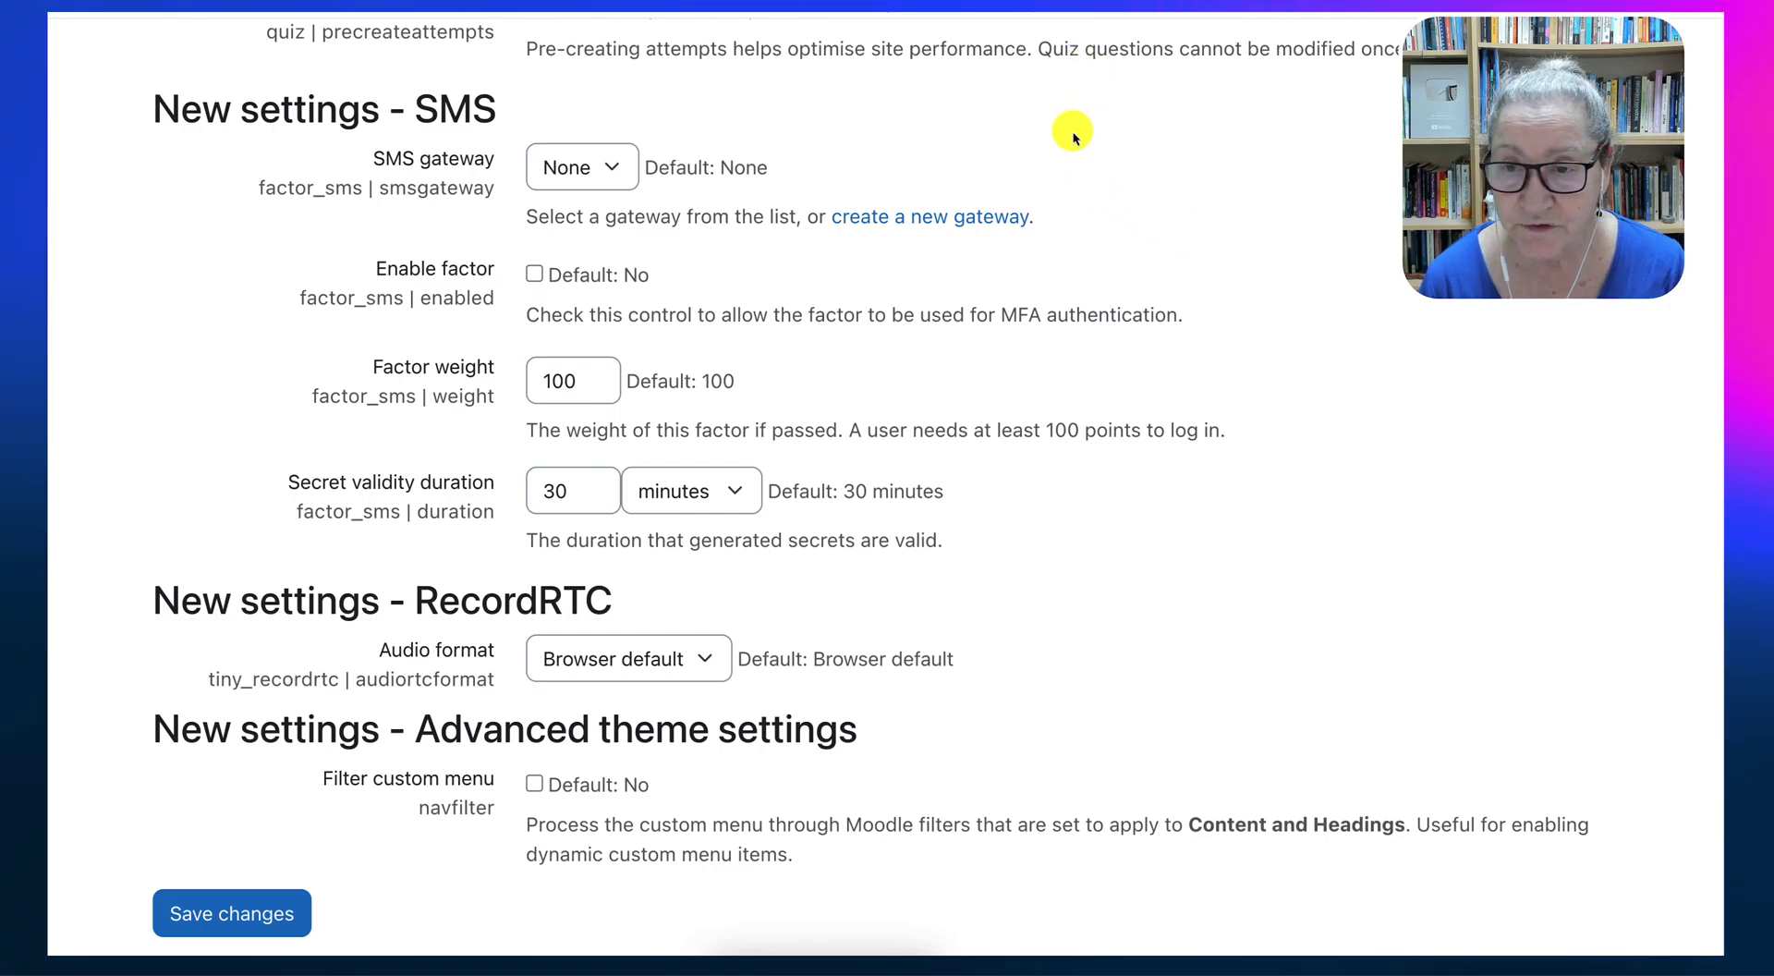